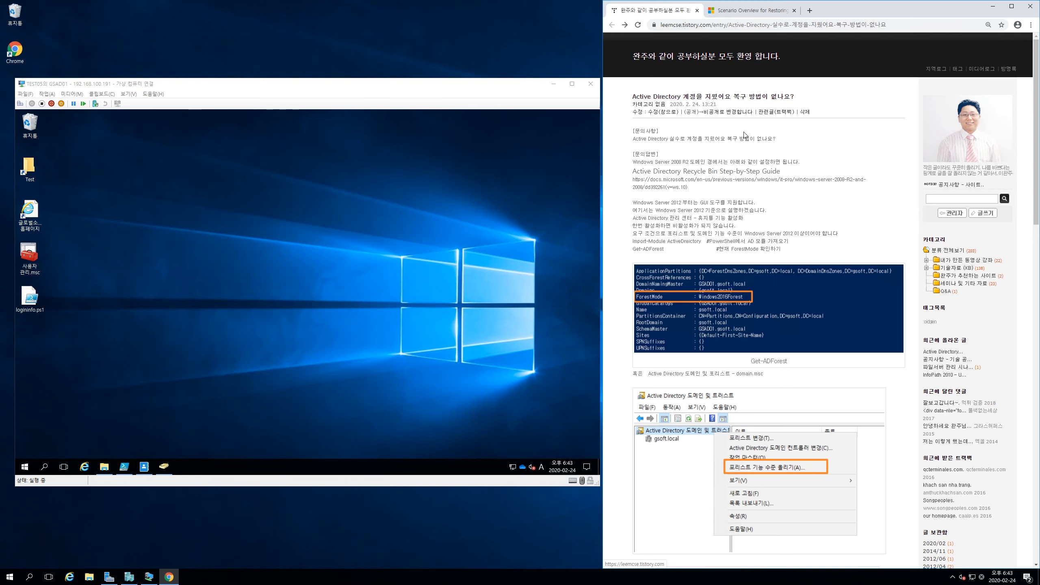
Step: Review the Microsoft Docs page on requirements for Active Directory Recycle Bin, then return to the blog article
{"action": "left_click", "coordinate": [744, 11]}
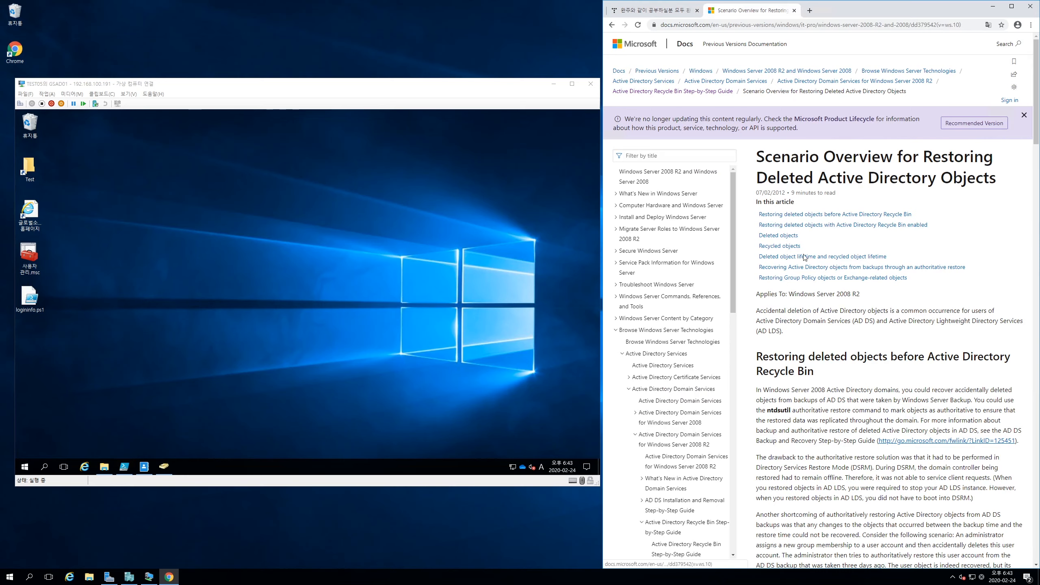
{"action": "left_click_drag", "start_coordinate": [731, 272], "coordinate": [732, 426]}
{"action": "scroll", "coordinate": [731, 426], "scroll_direction": "up", "scroll_amount": 2}
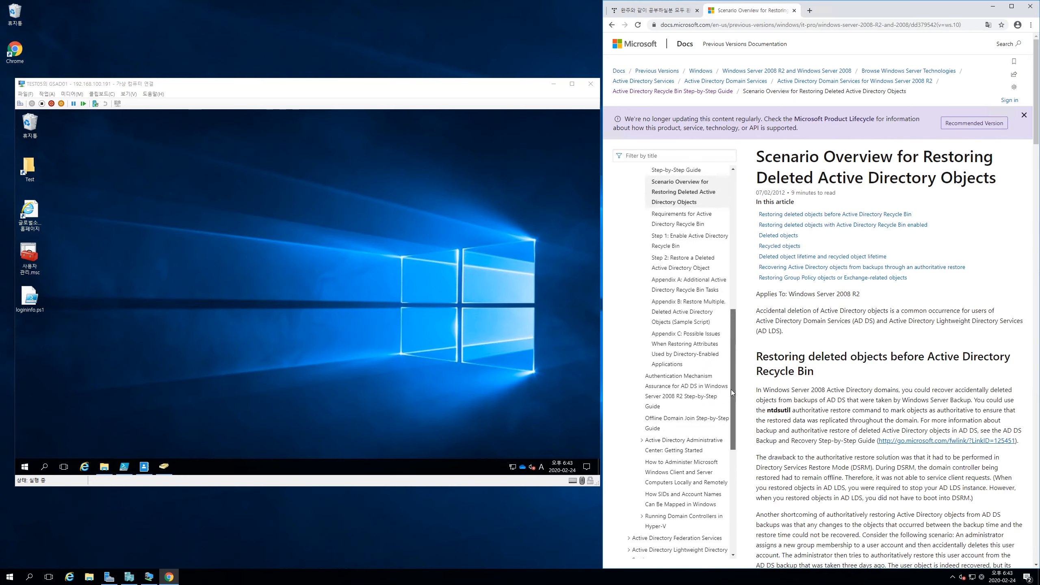
{"action": "left_click", "coordinate": [675, 265]}
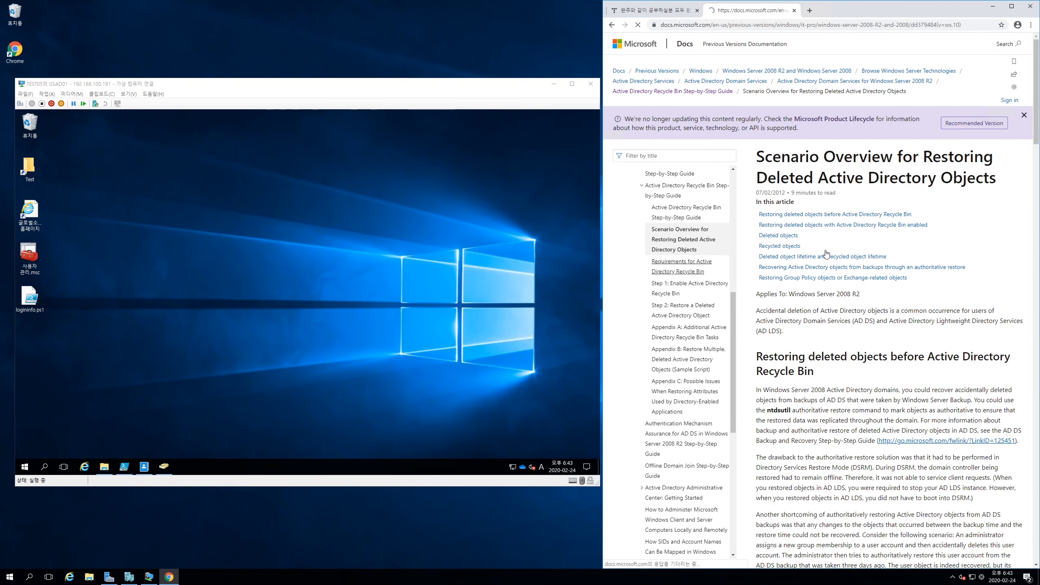
{"action": "scroll", "coordinate": [891, 290], "scroll_direction": "down", "scroll_amount": 10}
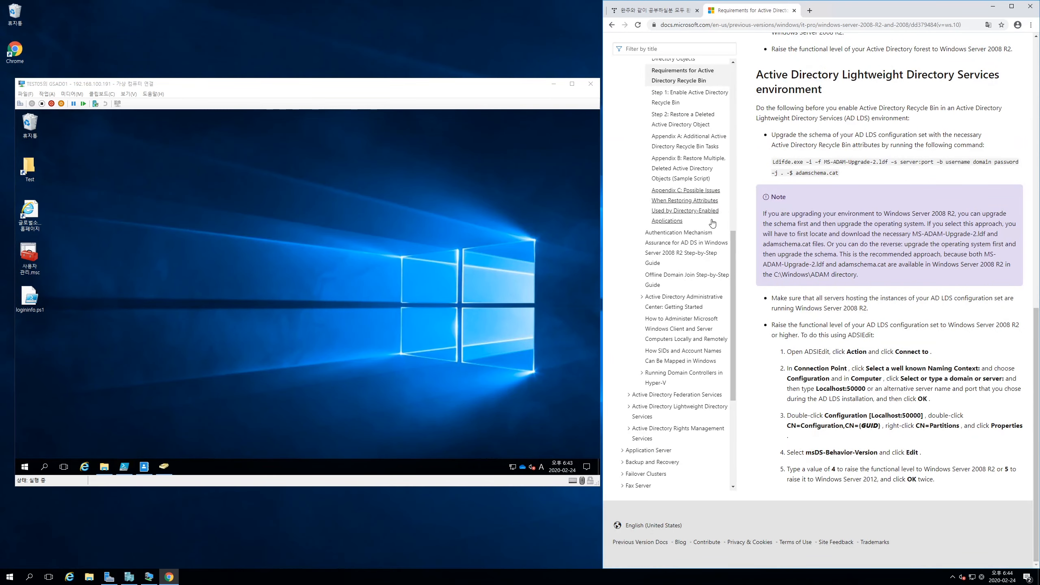
{"action": "scroll", "coordinate": [891, 243], "scroll_direction": "up", "scroll_amount": 10}
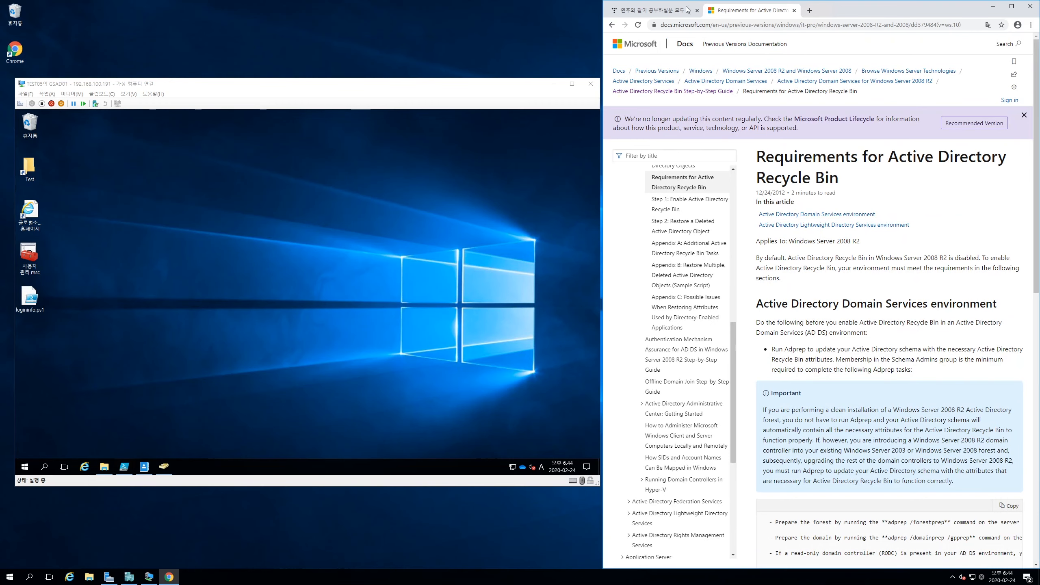
{"action": "left_click", "coordinate": [660, 15]}
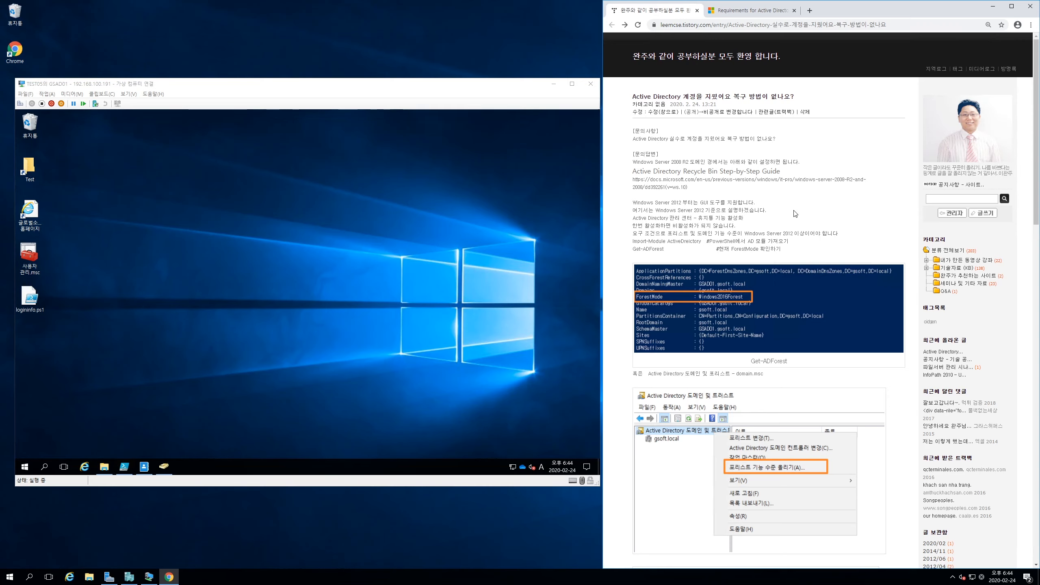
Step: In Active Directory Users and Computers, delete the user account described as 영업 1팀 from the gsoft users OU
{"action": "left_click", "coordinate": [351, 306]}
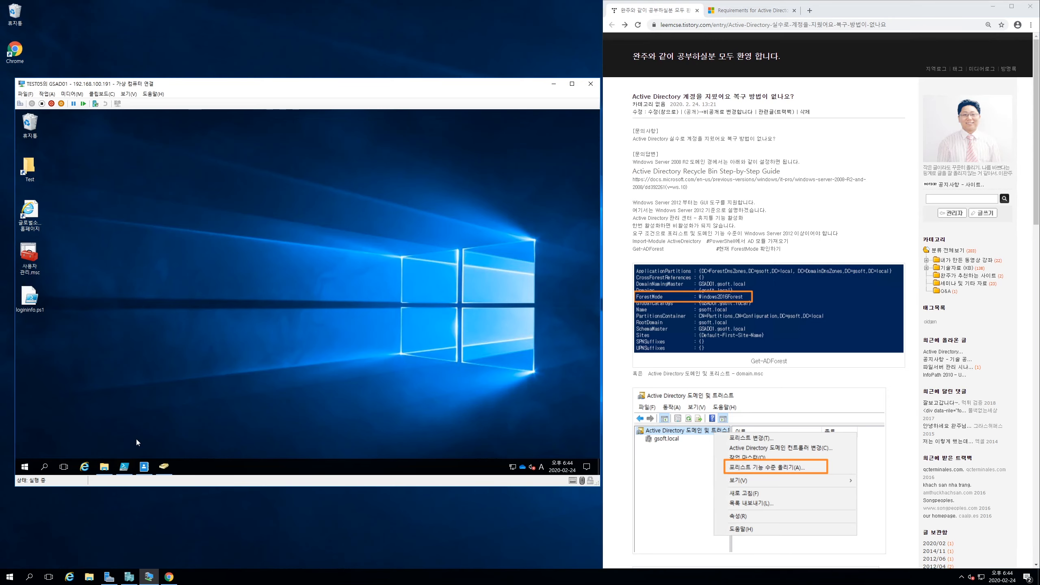
{"action": "left_click", "coordinate": [143, 467]}
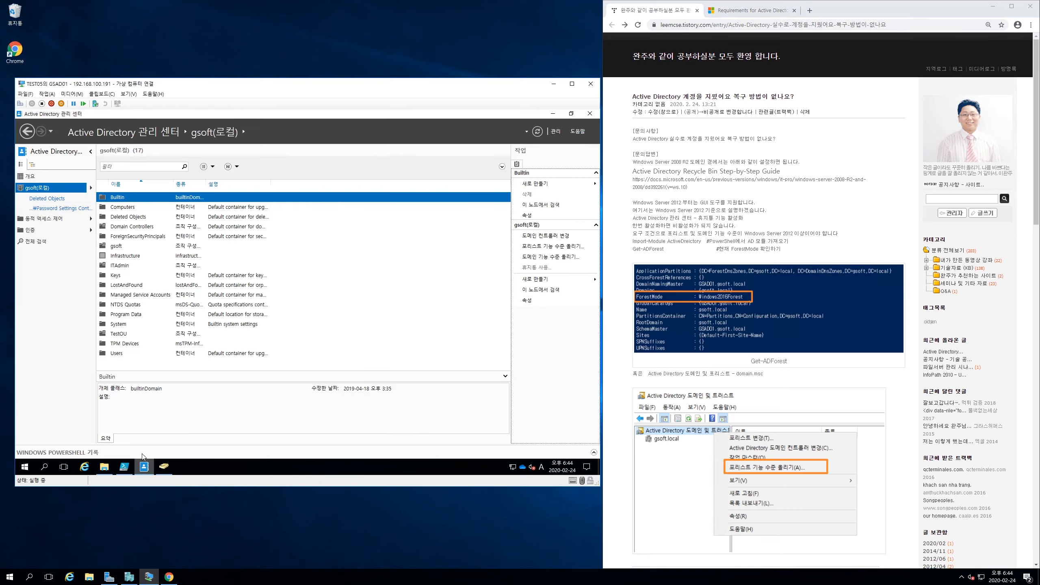
{"action": "left_click", "coordinate": [163, 466]}
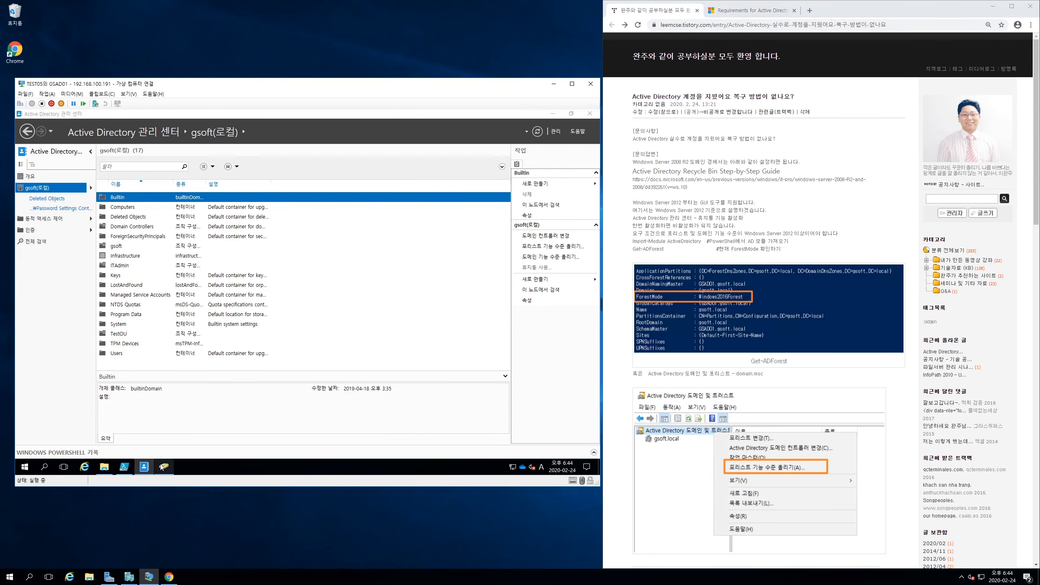
{"action": "left_click", "coordinate": [145, 207]}
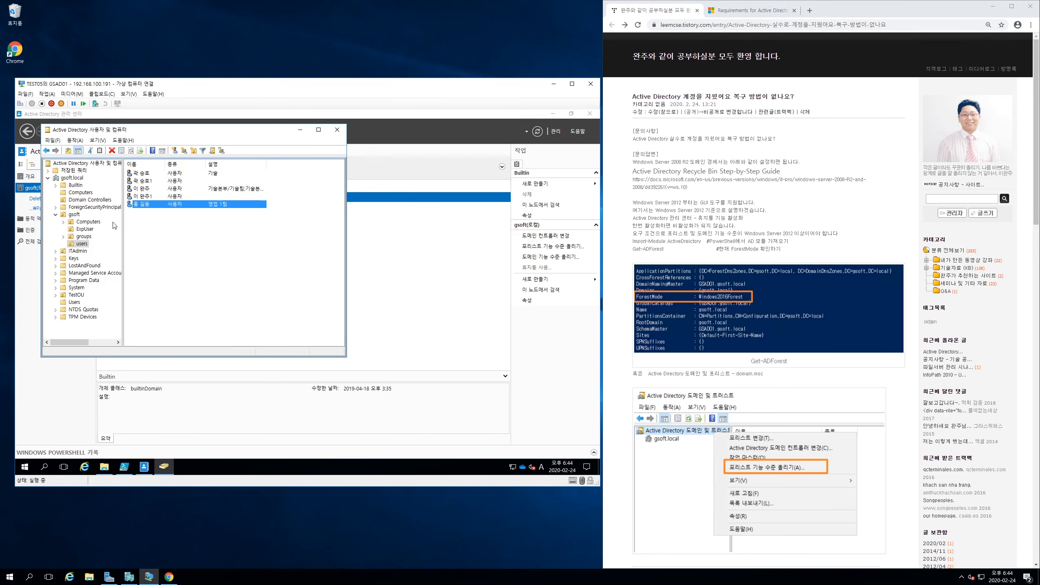
{"action": "right_click", "coordinate": [146, 207]}
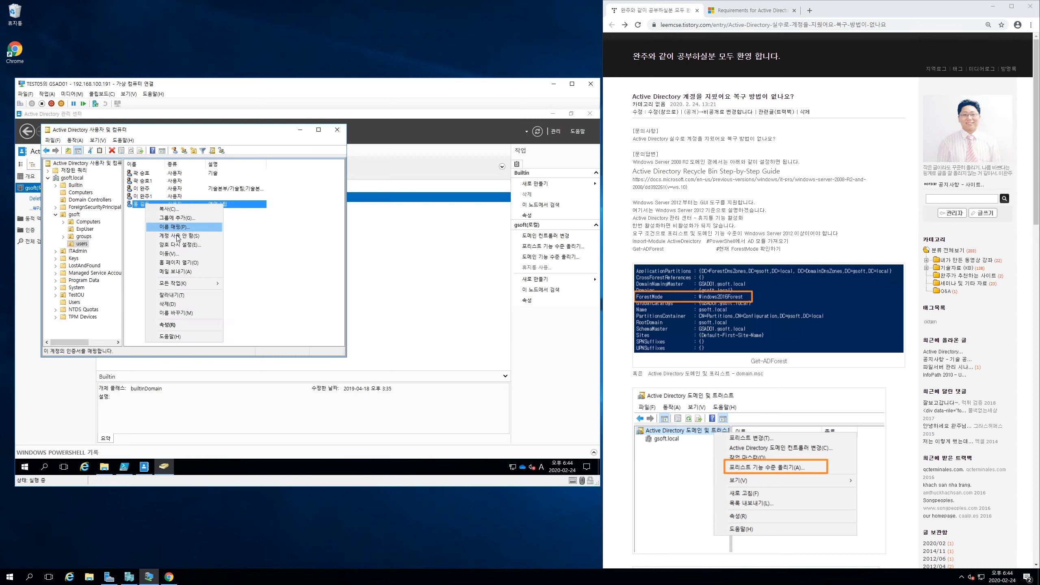
{"action": "left_click", "coordinate": [180, 306]}
{"action": "left_click", "coordinate": [321, 318]}
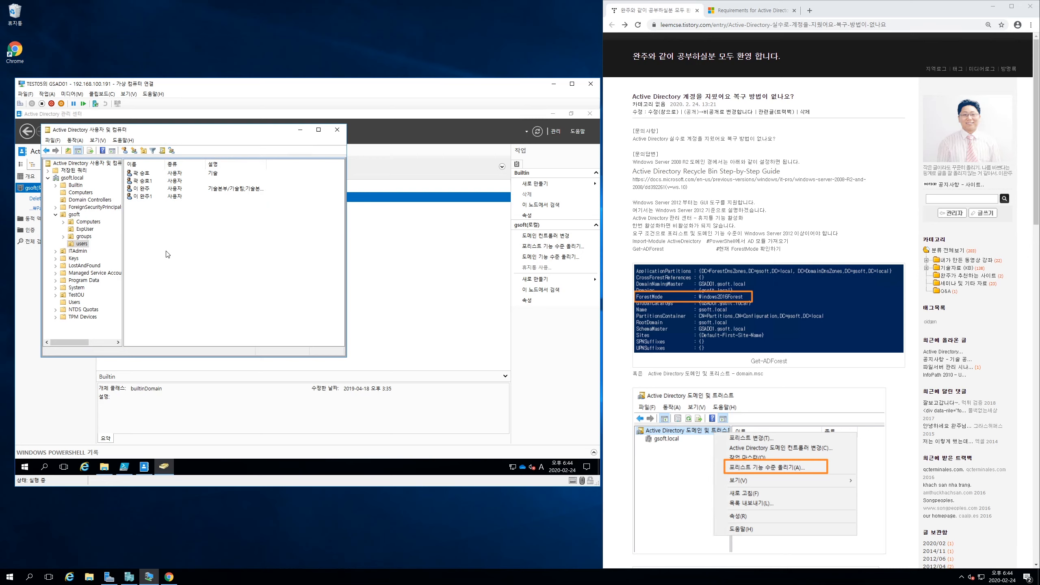
Step: Inspect the objectSid attribute of the last remaining user in the users OU, then close its properties without changes
{"action": "left_click_drag", "start_coordinate": [179, 133], "coordinate": [227, 156]}
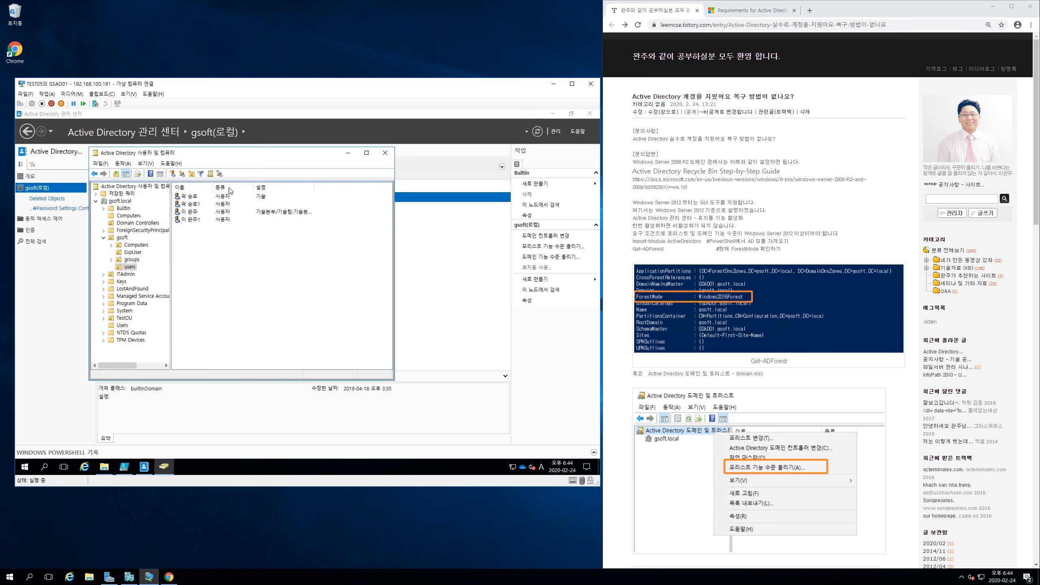
{"action": "left_click", "coordinate": [191, 220]}
{"action": "right_click", "coordinate": [191, 220]}
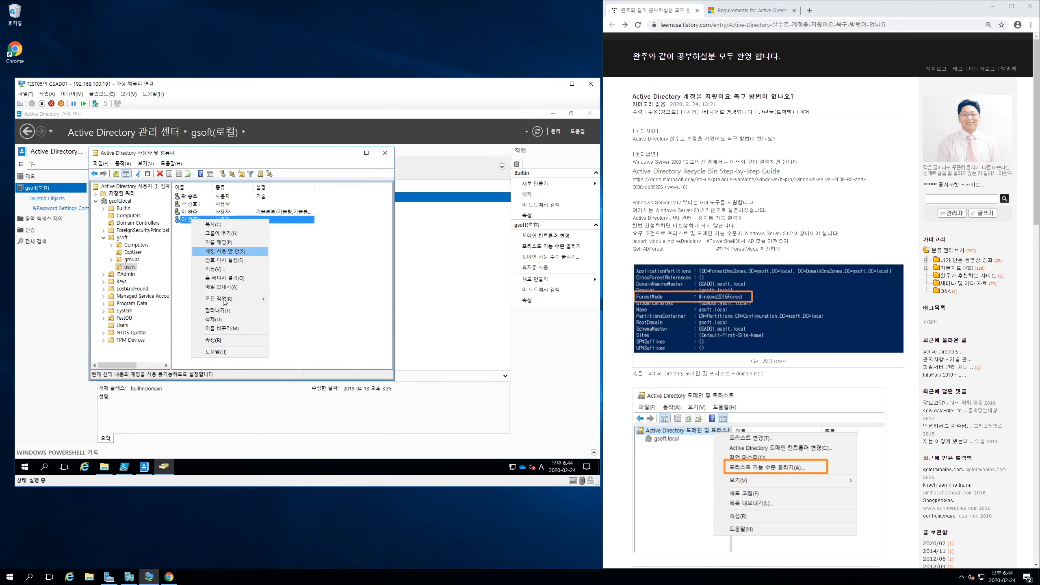
{"action": "left_click", "coordinate": [220, 336]}
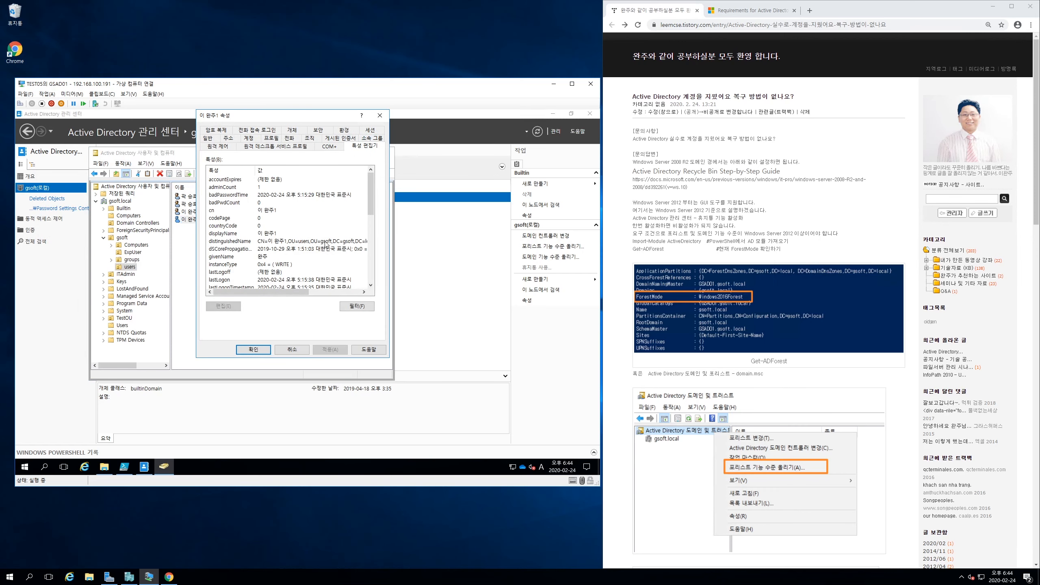
{"action": "left_click", "coordinate": [348, 306]}
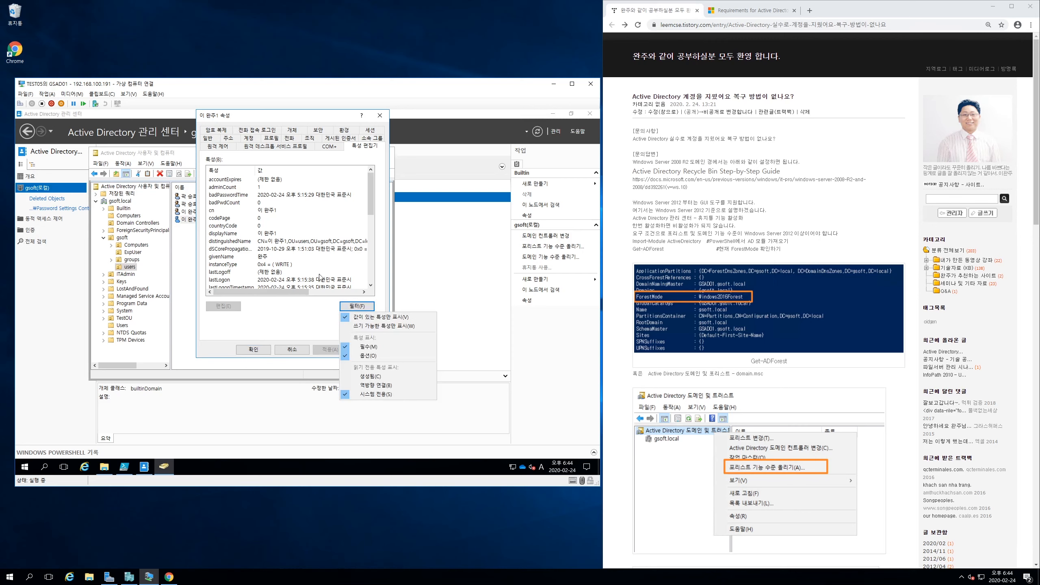
{"action": "left_click", "coordinate": [360, 212]}
{"action": "scroll", "coordinate": [372, 214], "scroll_direction": "down", "scroll_amount": 4}
{"action": "left_click_drag", "start_coordinate": [370, 233], "coordinate": [371, 235]}
{"action": "left_click", "coordinate": [231, 249]}
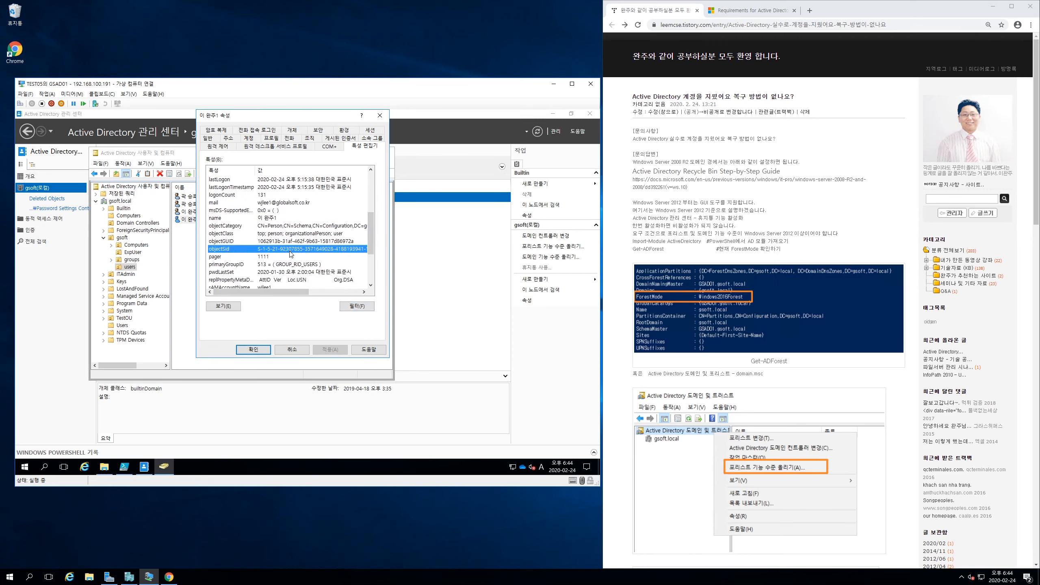
{"action": "mouse_move", "coordinate": [279, 291]}
{"action": "left_mouse_down"}
{"action": "mouse_move", "coordinate": [332, 292]}
{"action": "mouse_move", "coordinate": [275, 287]}
{"action": "left_mouse_up"}
{"action": "left_click", "coordinate": [286, 350]}
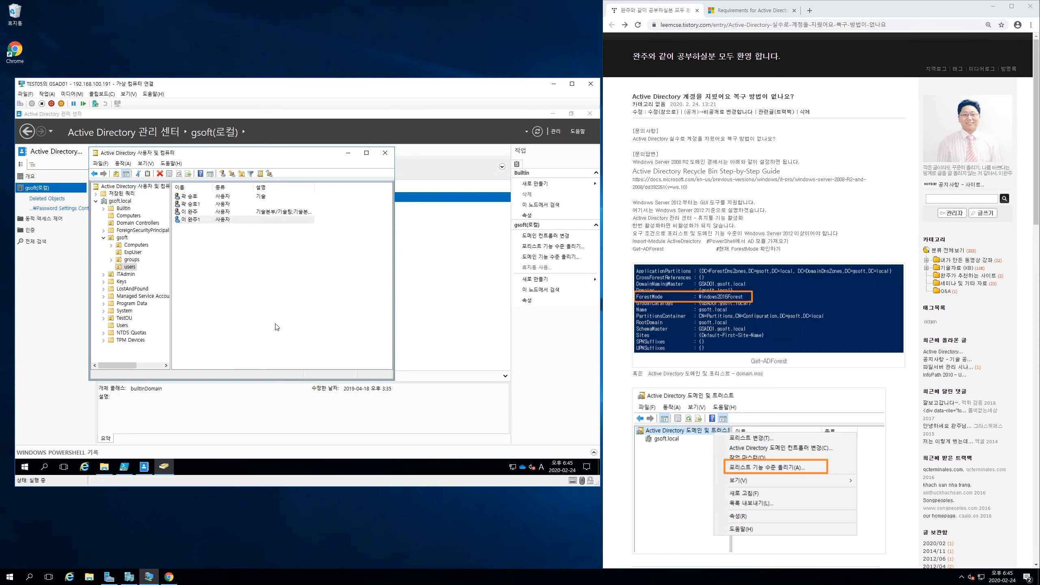
Step: In Active Directory Administrative Center, restore the deleted user account at the end of gsoft's Deleted Objects container
{"action": "left_click", "coordinate": [144, 467]}
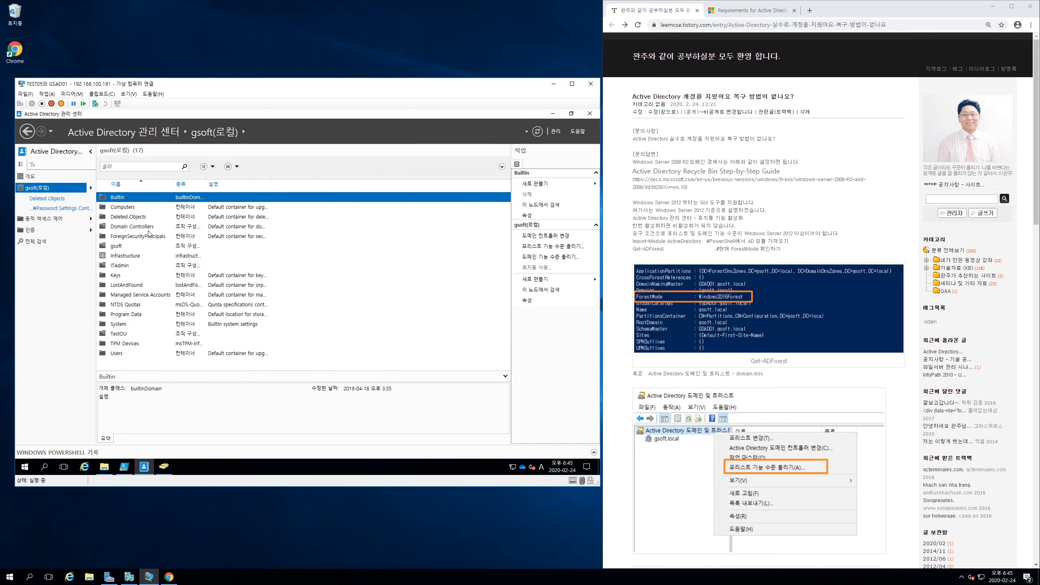
{"action": "left_click", "coordinate": [132, 217]}
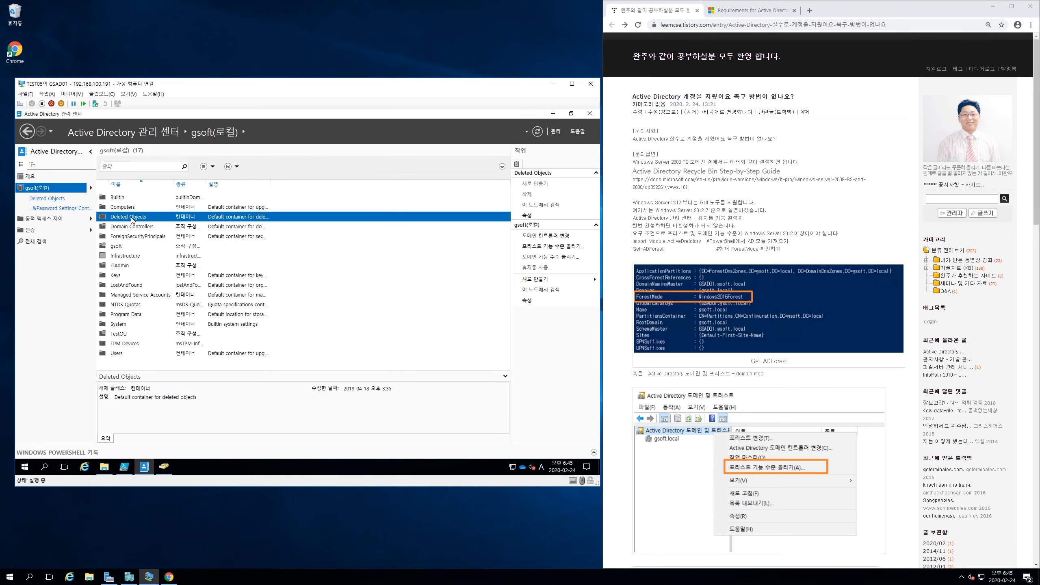
{"action": "double_click", "coordinate": [132, 217]}
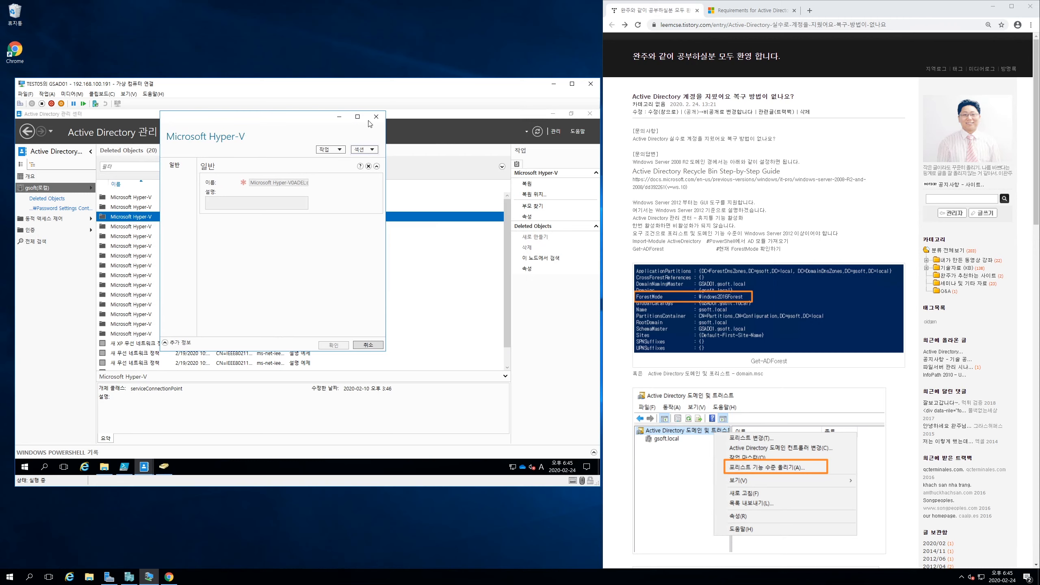
{"action": "left_click", "coordinate": [376, 117]}
{"action": "left_click_drag", "start_coordinate": [506, 274], "coordinate": [508, 348]}
{"action": "left_click", "coordinate": [121, 363]}
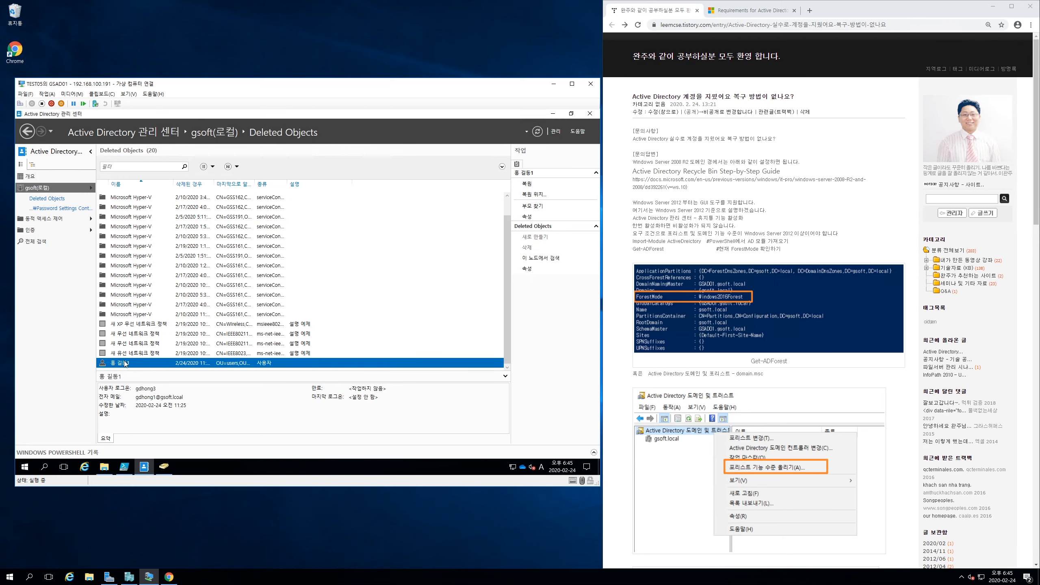
{"action": "right_click", "coordinate": [125, 364]}
{"action": "left_click", "coordinate": [157, 367]}
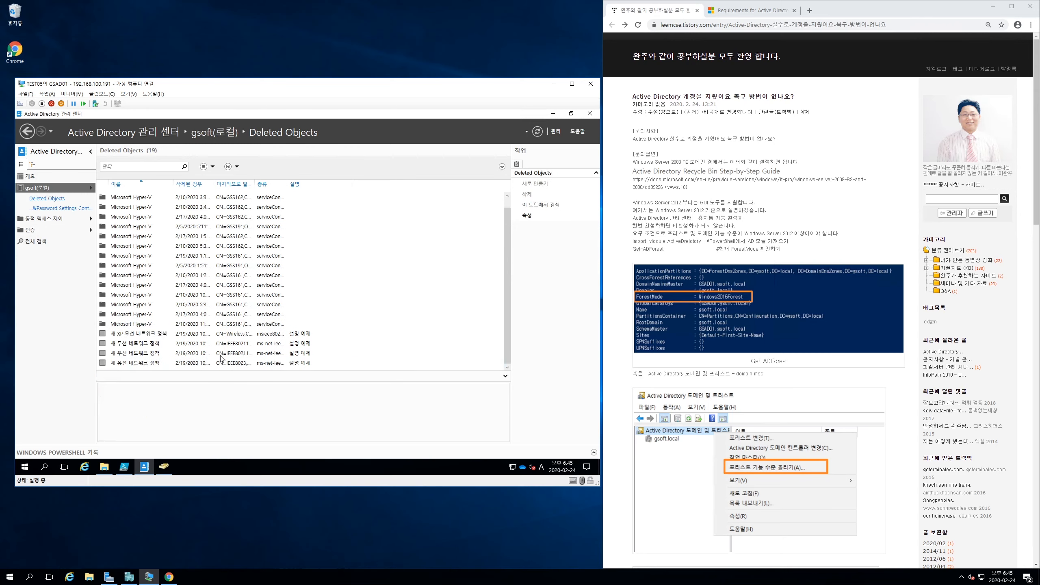
Step: Reload the Deleted Objects container and restore the deleted user account described as 영업 1팀
{"action": "left_click", "coordinate": [179, 258]}
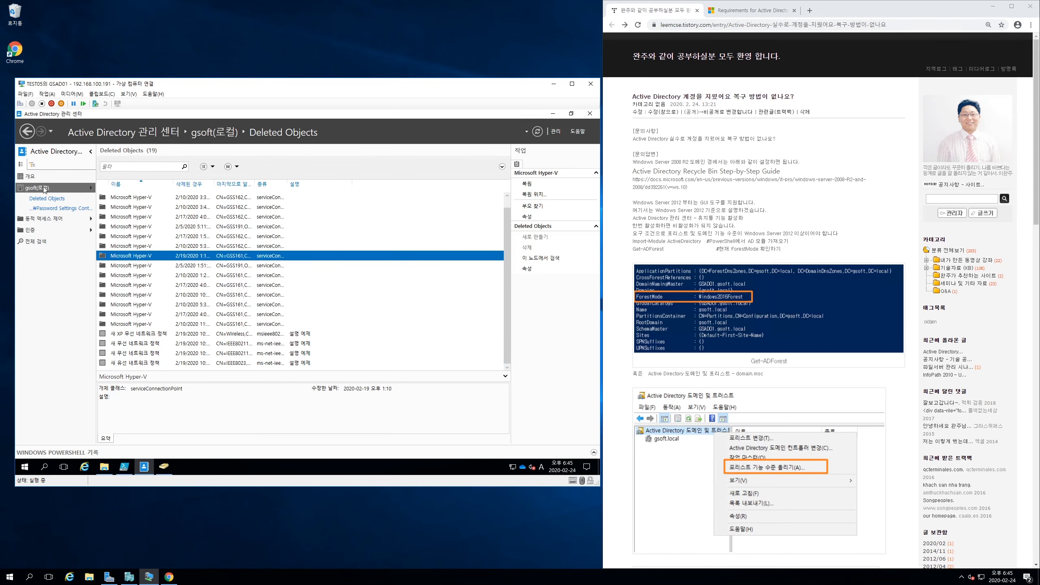
{"action": "left_click", "coordinate": [41, 190]}
{"action": "left_click", "coordinate": [50, 201]}
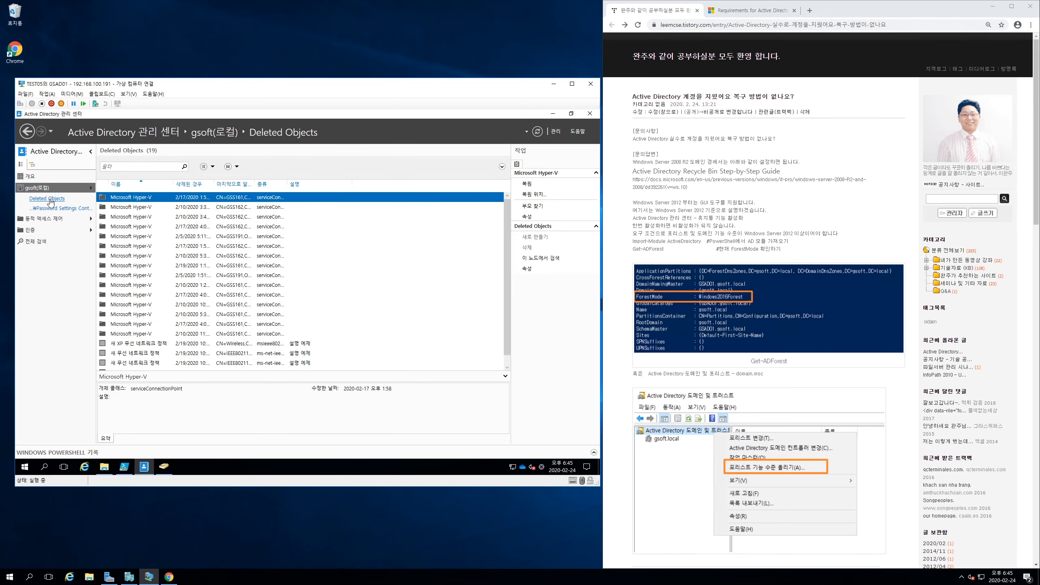
{"action": "left_click", "coordinate": [51, 202]}
{"action": "scroll", "coordinate": [504, 246], "scroll_direction": "down", "scroll_amount": 1}
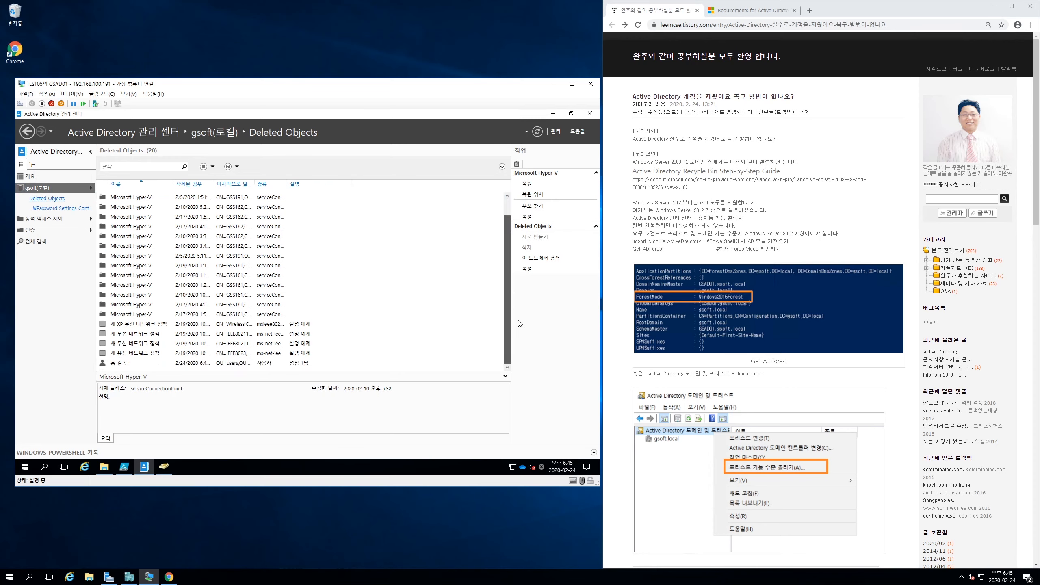
{"action": "left_click", "coordinate": [123, 367]}
{"action": "right_click", "coordinate": [124, 366]}
{"action": "left_click", "coordinate": [149, 377]}
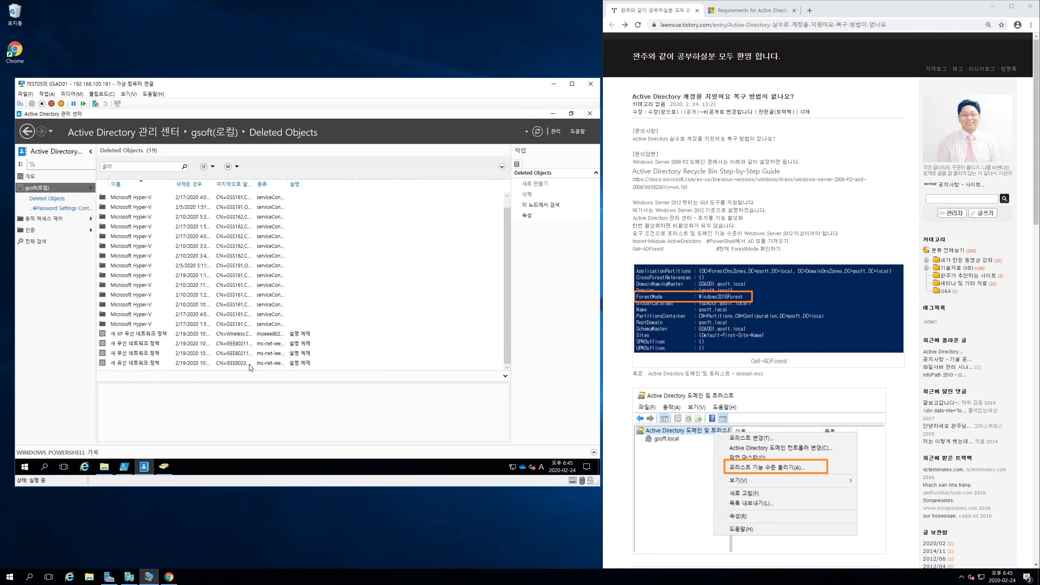
Step: Minimize the Administrative Center and refresh the users OU in Active Directory Users and Computers to check the restored accounts
{"action": "left_click", "coordinate": [552, 114]}
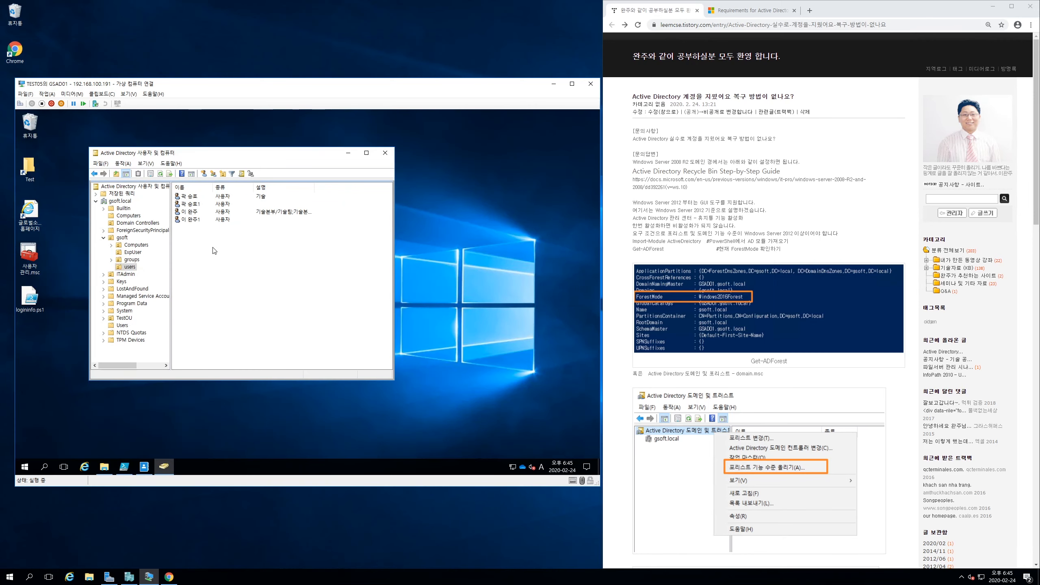
{"action": "key", "text": "F5"}
{"action": "left_click", "coordinate": [199, 228]}
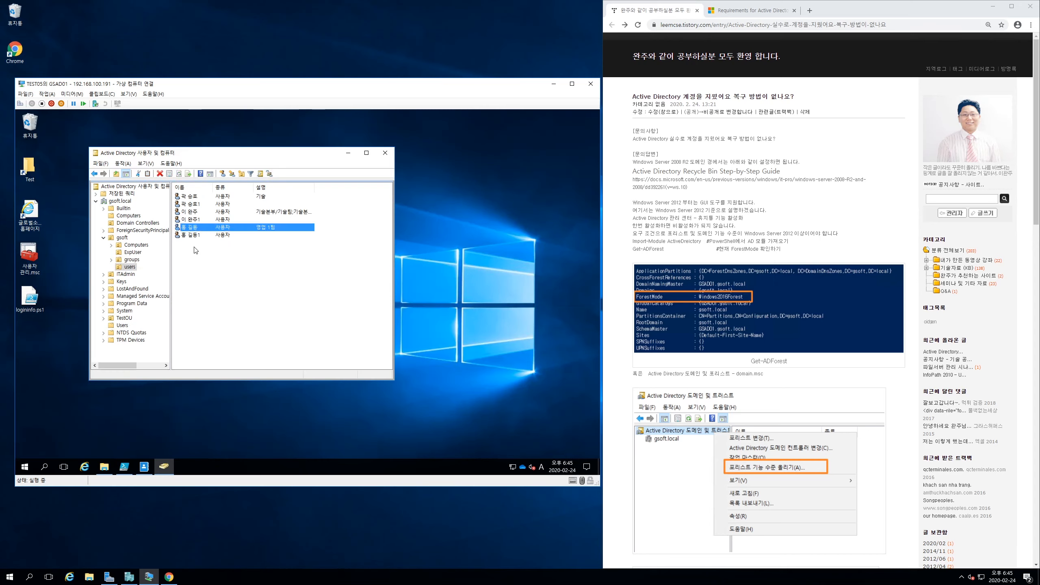
{"action": "left_click", "coordinate": [196, 250]}
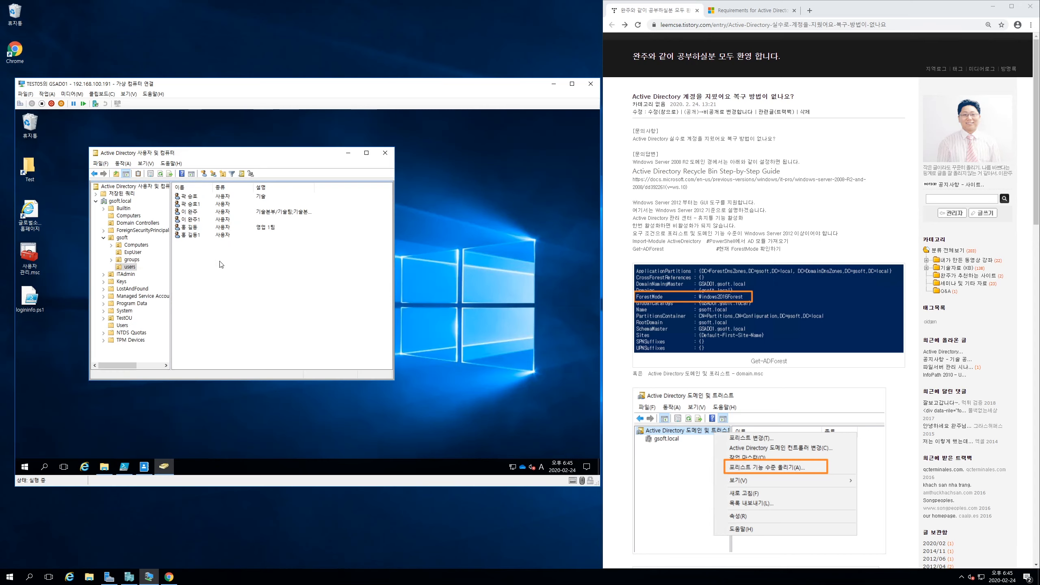
Step: Open the security properties of the C:\Temp folder in File Explorer and examine the restored user's permissions
{"action": "left_click", "coordinate": [104, 466]}
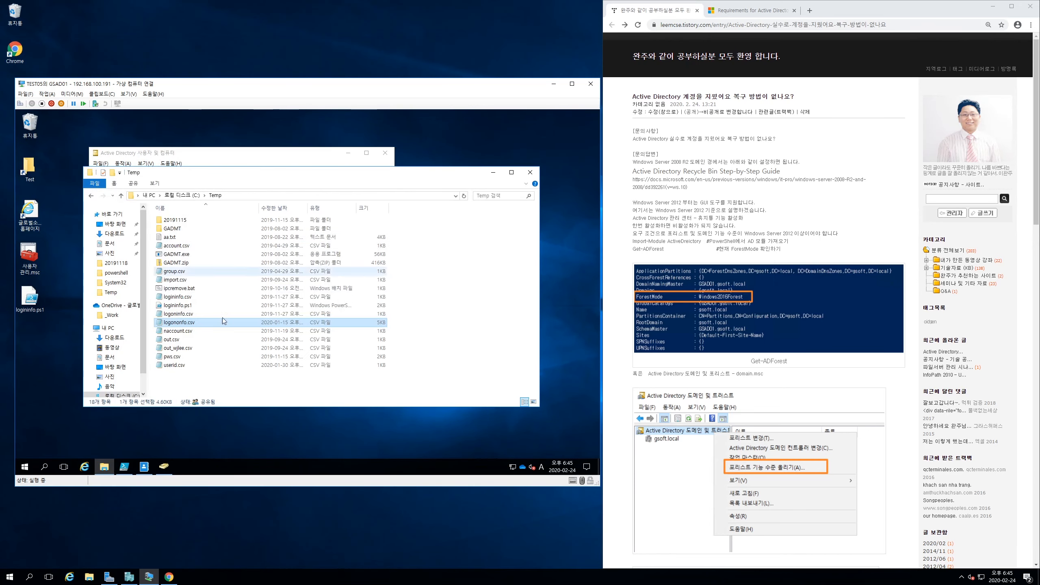
{"action": "left_click", "coordinate": [114, 294]}
{"action": "right_click", "coordinate": [114, 293]}
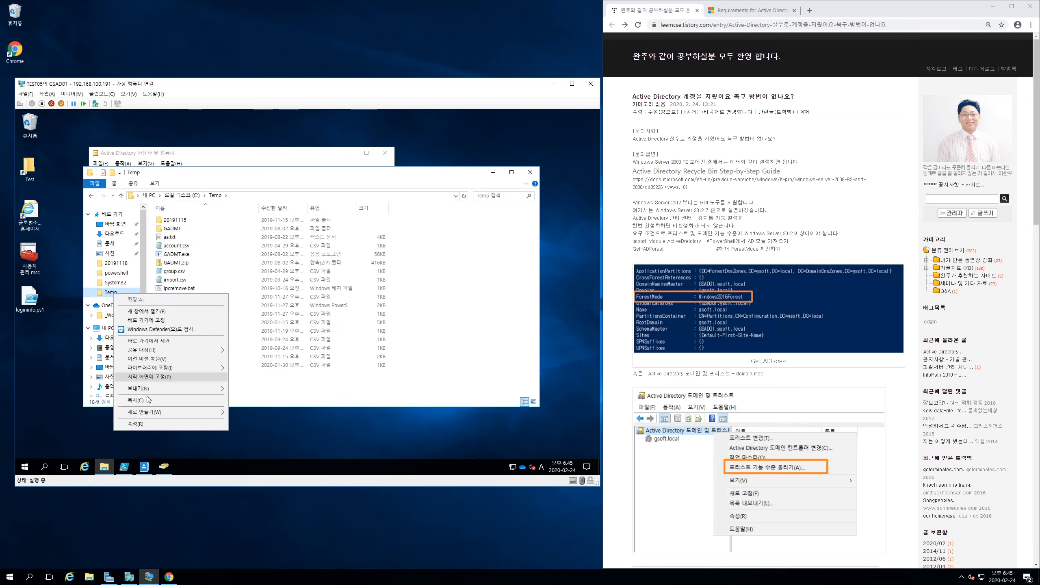
{"action": "left_click", "coordinate": [148, 426]}
{"action": "left_click", "coordinate": [193, 252]}
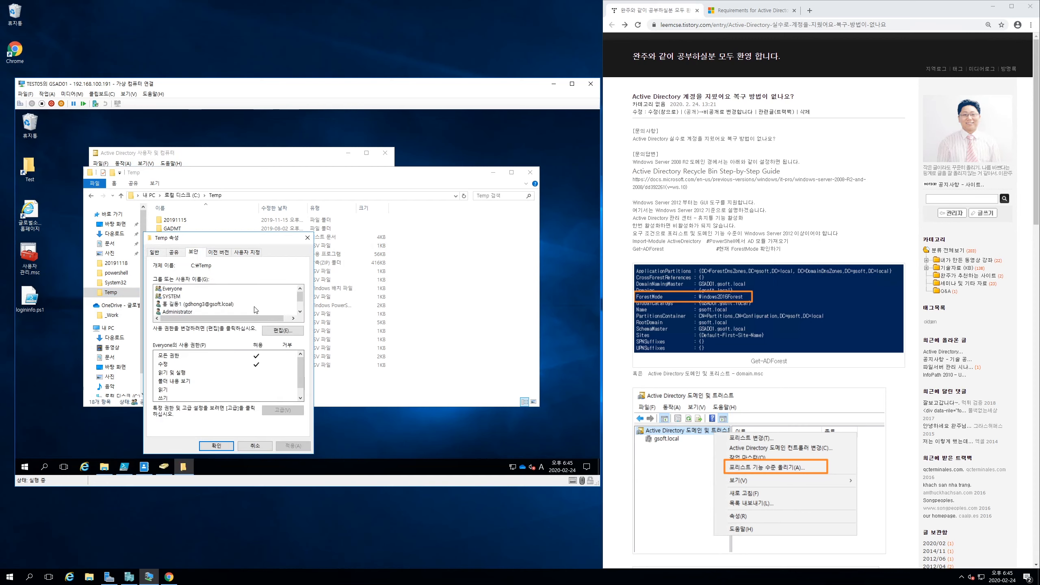
{"action": "left_click", "coordinate": [198, 305]}
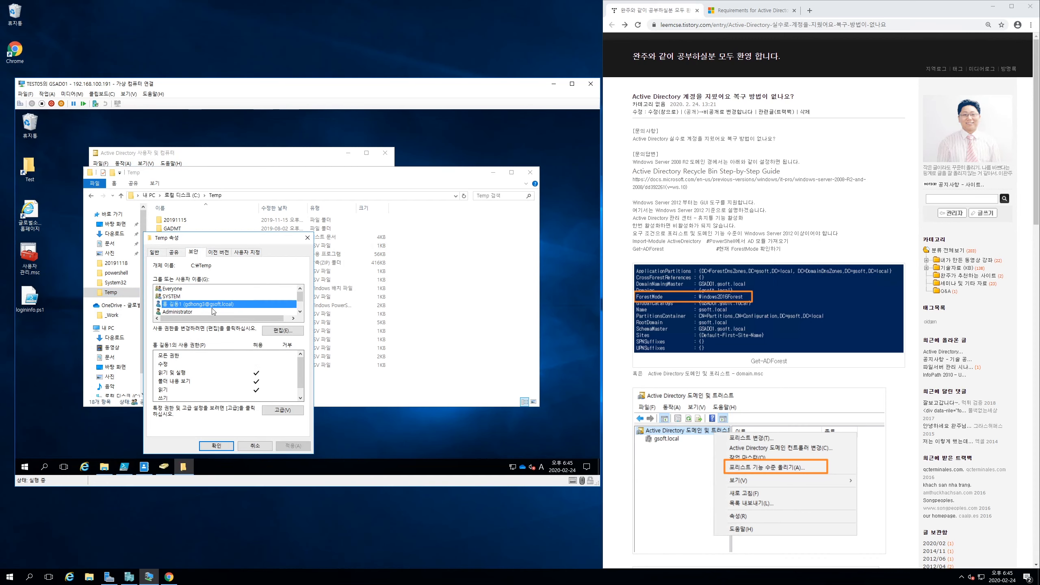
{"action": "left_click_drag", "start_coordinate": [237, 238], "coordinate": [299, 222]}
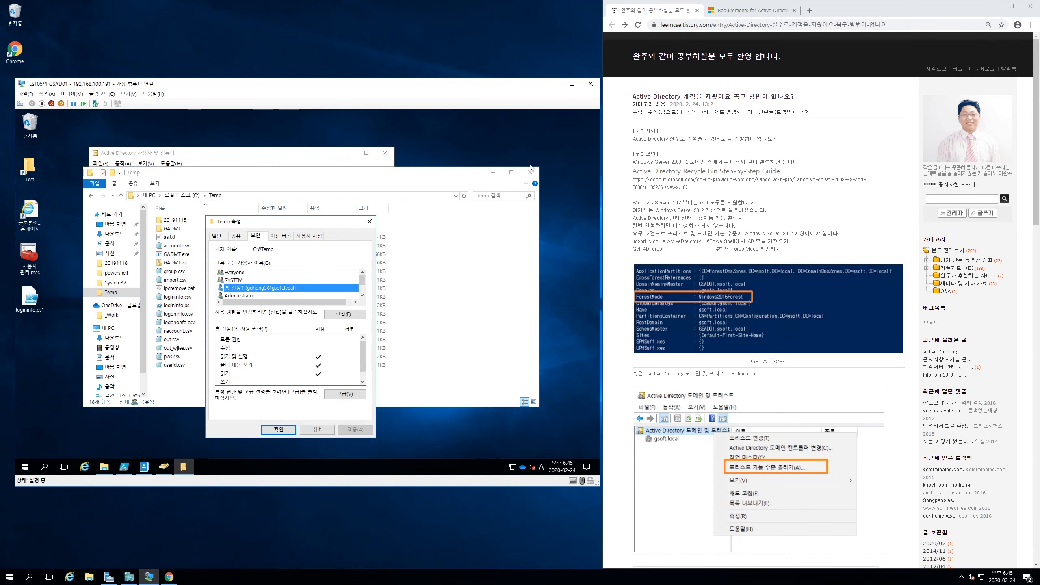
Step: Close File Explorer and delete the last user account in the users OU in Active Directory Users and Computers
{"action": "left_click", "coordinate": [530, 172]}
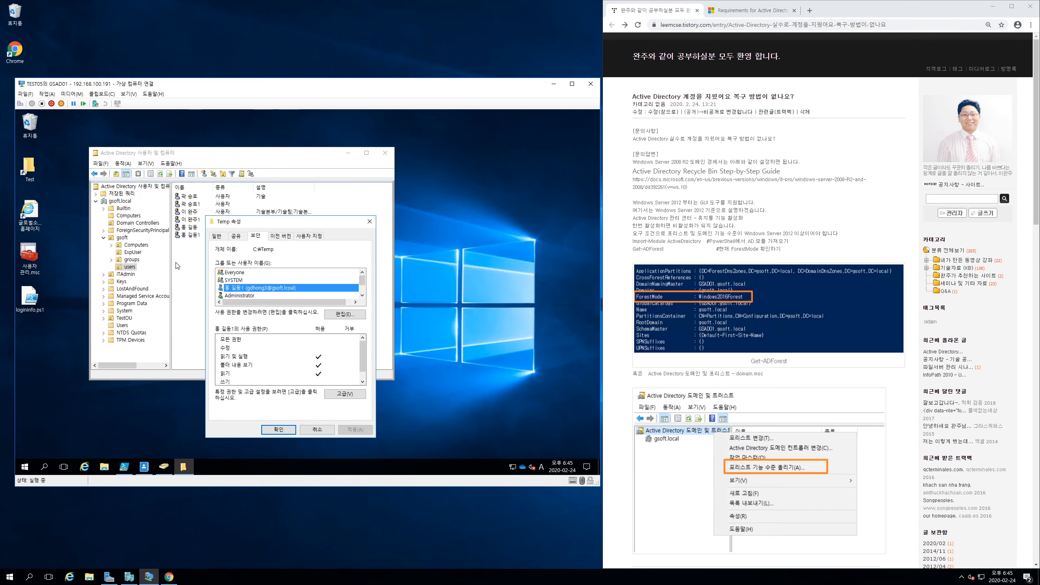
{"action": "left_click", "coordinate": [190, 265]}
{"action": "left_click", "coordinate": [193, 235]}
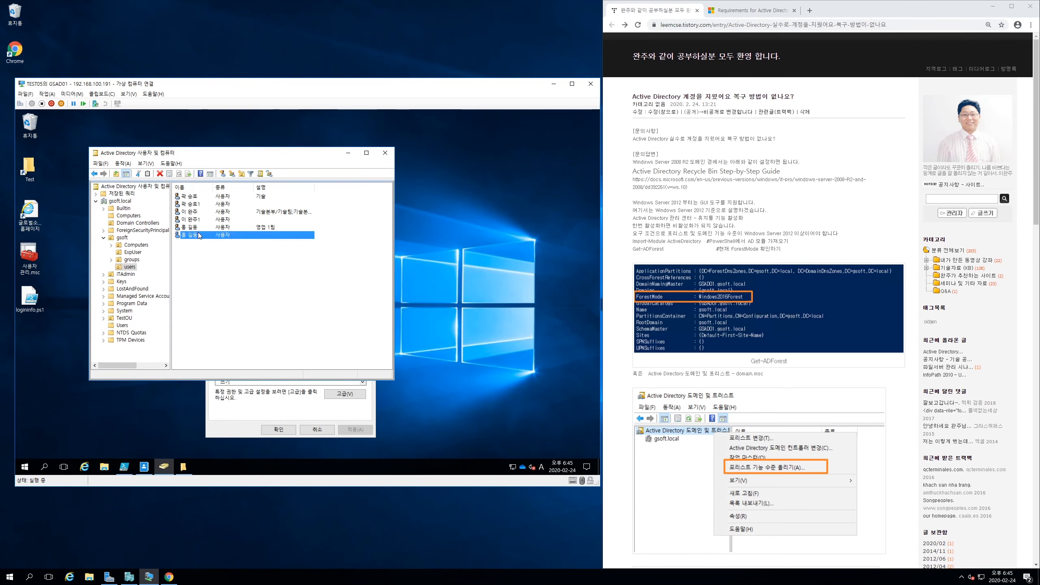
{"action": "key", "text": "Delete"}
{"action": "left_click", "coordinate": [322, 318]}
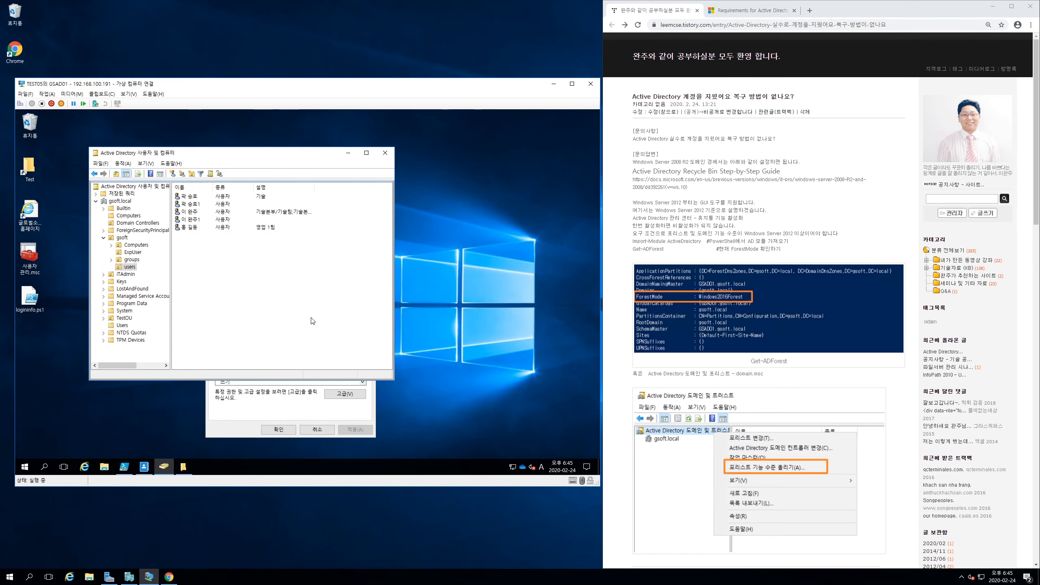
Step: Reopen the security properties of the C:\Temp folder, examine the permissions of the deleted user's entry, and close them again
{"action": "left_click", "coordinate": [254, 383]}
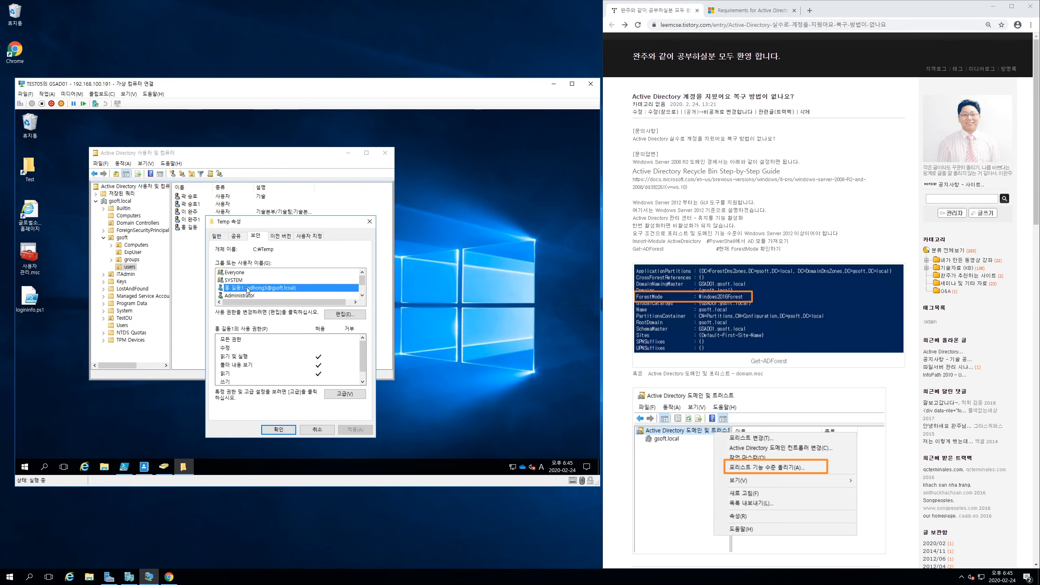
{"action": "left_click", "coordinate": [369, 220]}
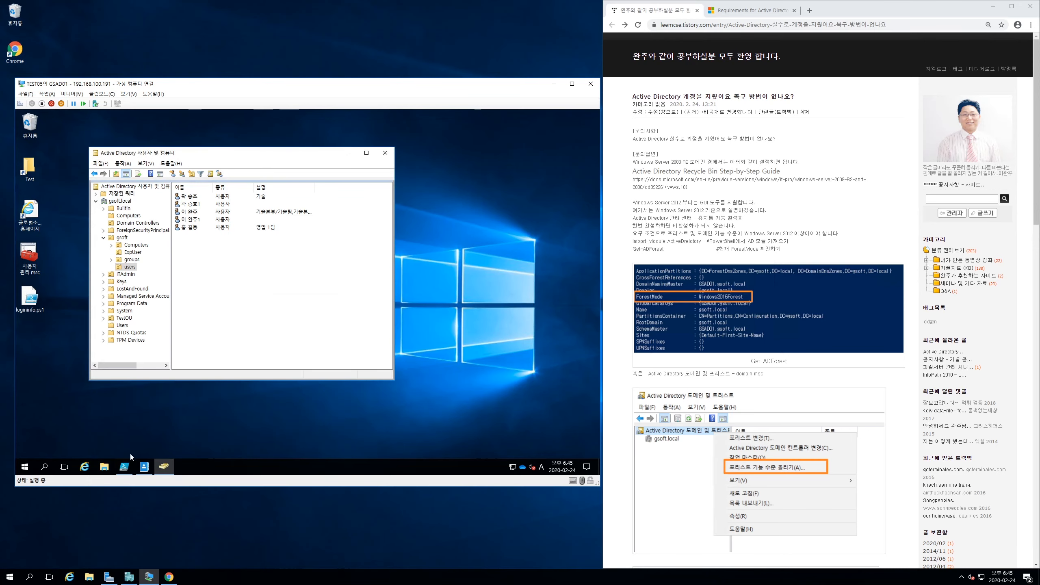
{"action": "left_click", "coordinate": [105, 466]}
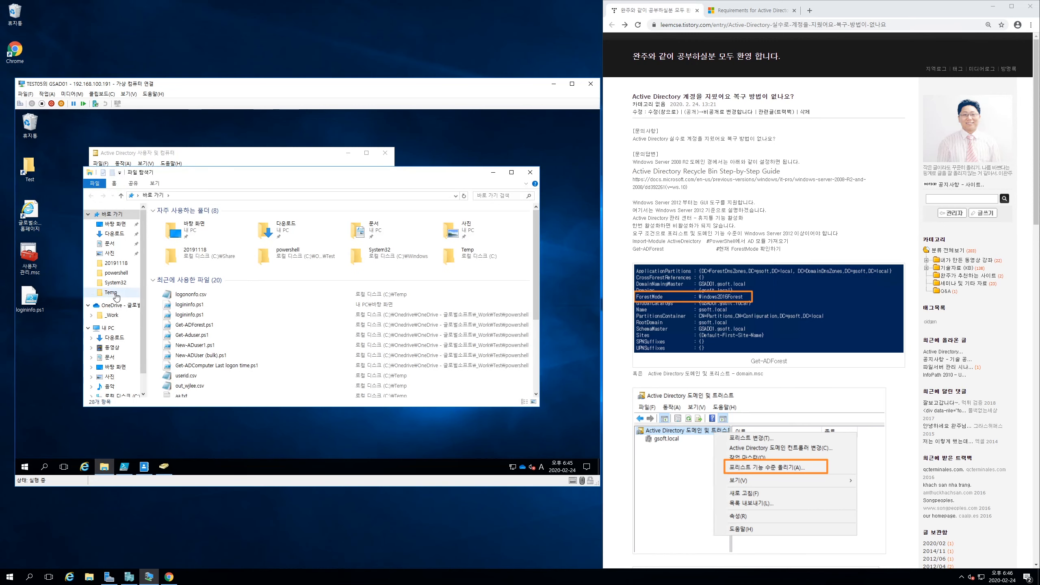
{"action": "right_click", "coordinate": [116, 293]}
{"action": "left_click", "coordinate": [150, 426]}
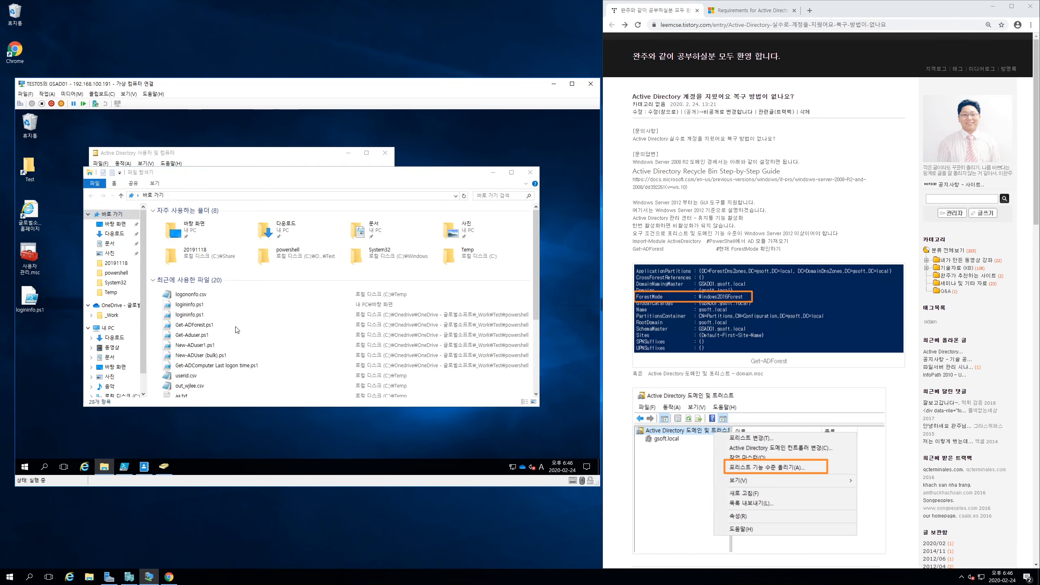
{"action": "left_click", "coordinate": [197, 251]}
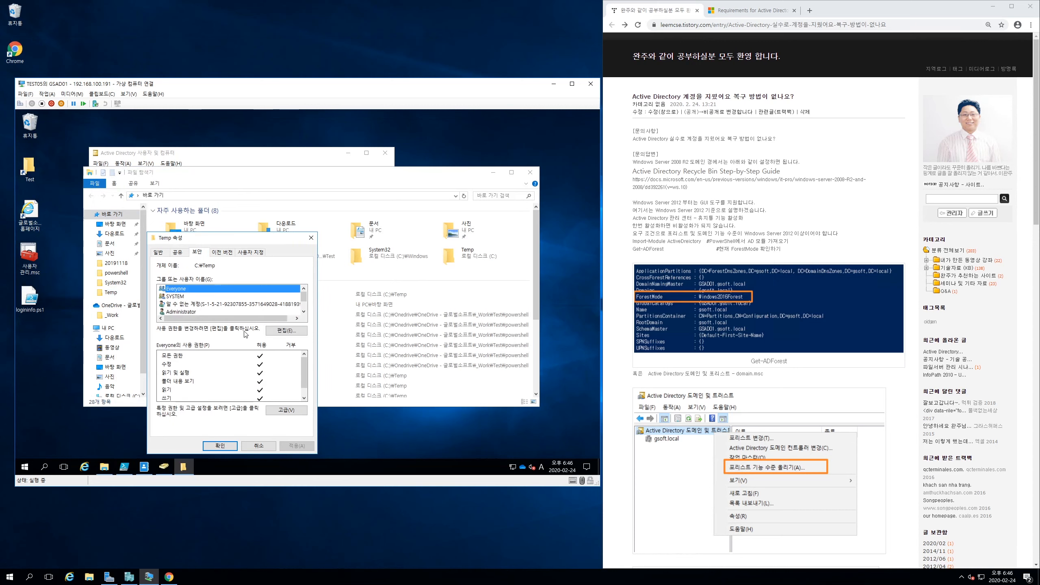
{"action": "left_click", "coordinate": [196, 304]}
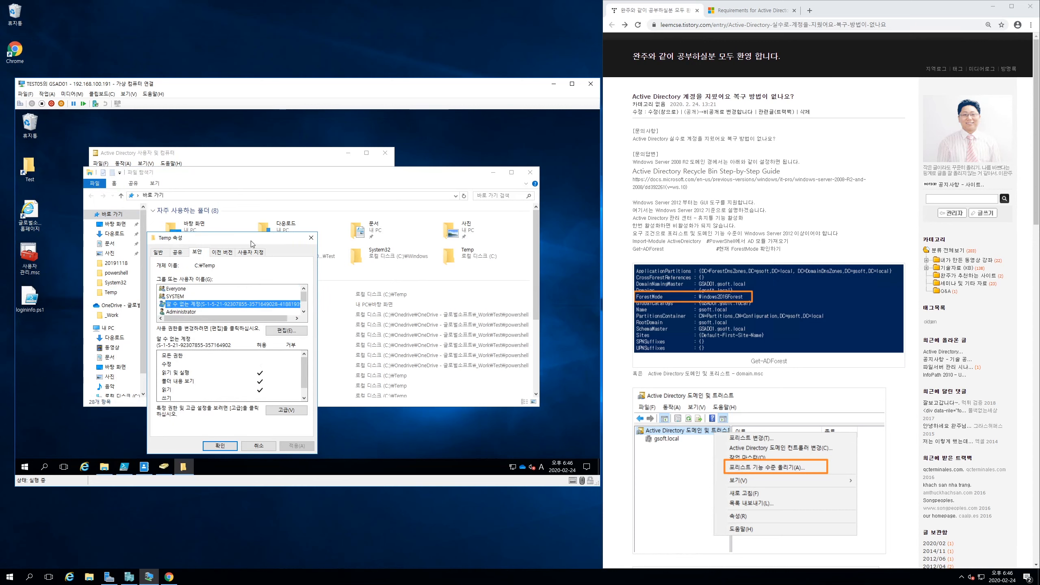
{"action": "left_click_drag", "start_coordinate": [199, 237], "coordinate": [450, 216]}
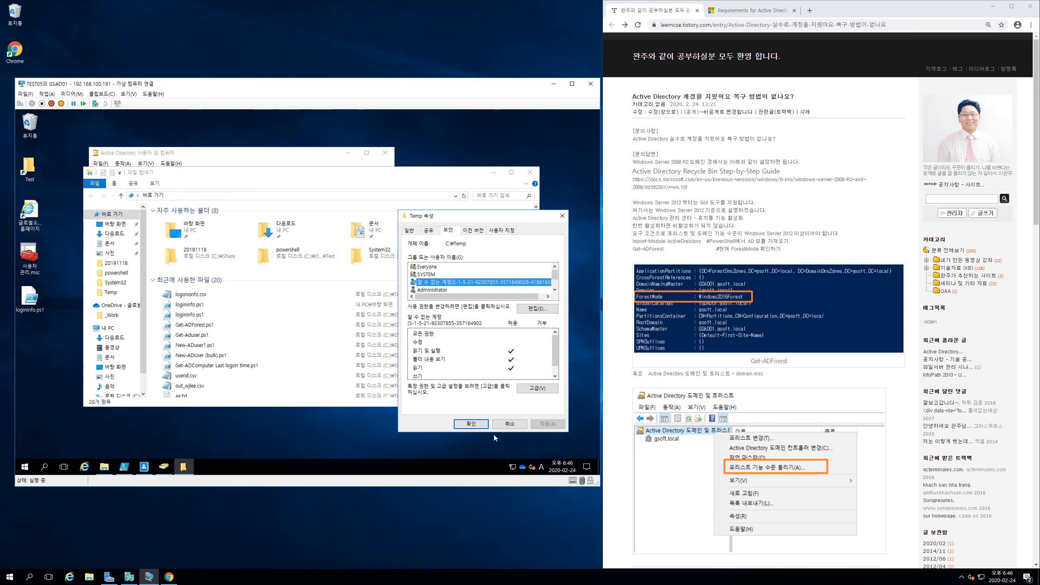
{"action": "left_click", "coordinate": [504, 424]}
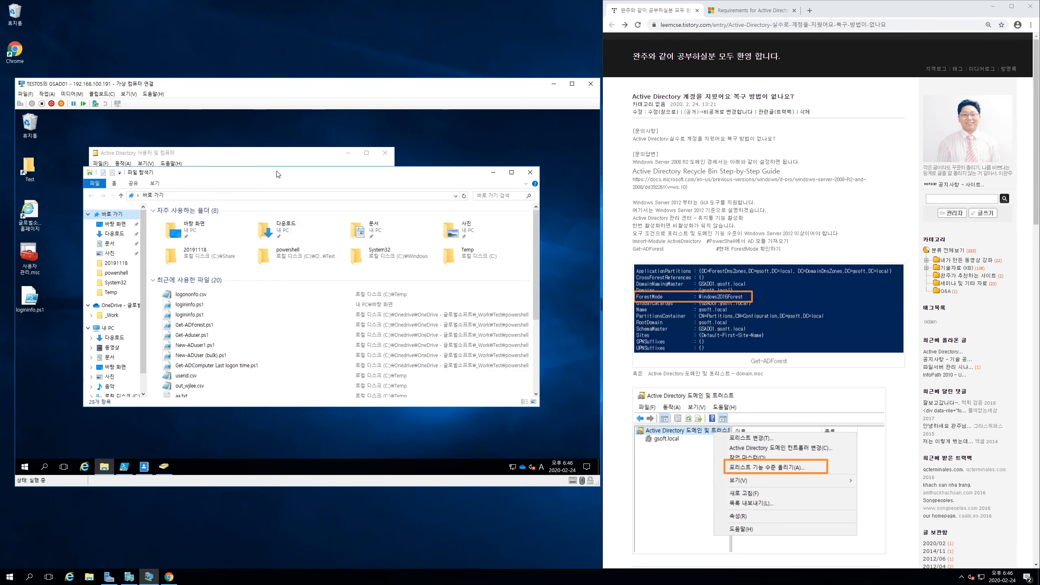
{"action": "left_click_drag", "start_coordinate": [274, 175], "coordinate": [282, 187]}
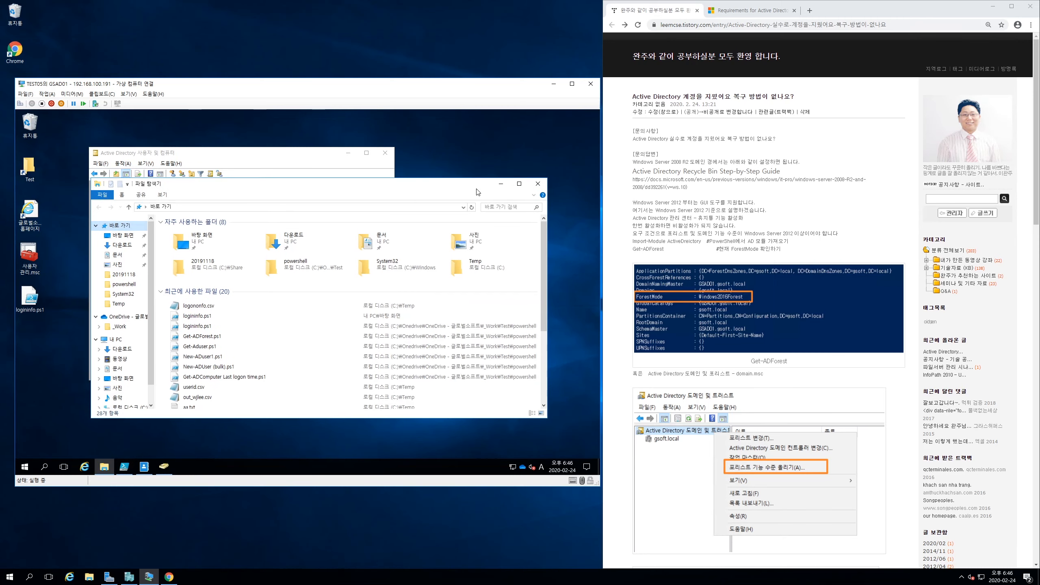
{"action": "left_click", "coordinate": [502, 187]}
Step: Switch to Active Directory Administrative Center, refresh the gsoft domain and open the end of its Deleted Objects container
{"action": "left_click", "coordinate": [238, 288]}
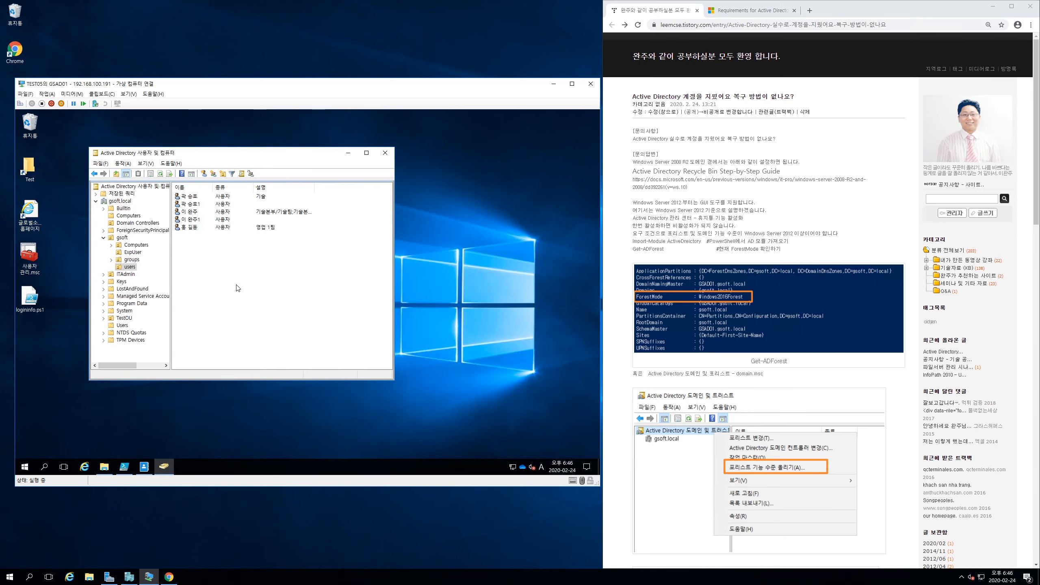
{"action": "left_click", "coordinate": [144, 467]}
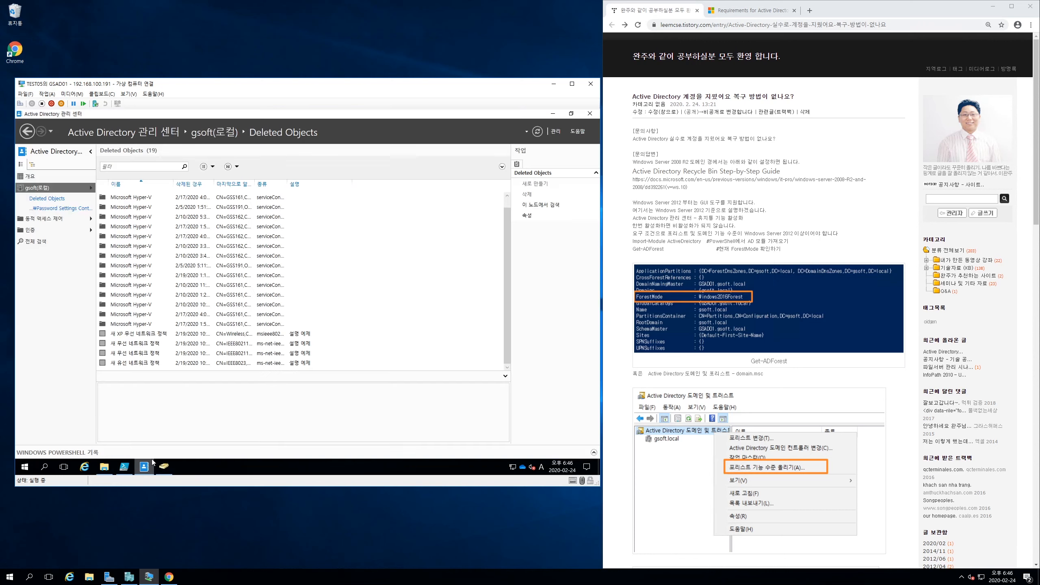
{"action": "left_click", "coordinate": [46, 190]}
{"action": "key", "text": "F5"}
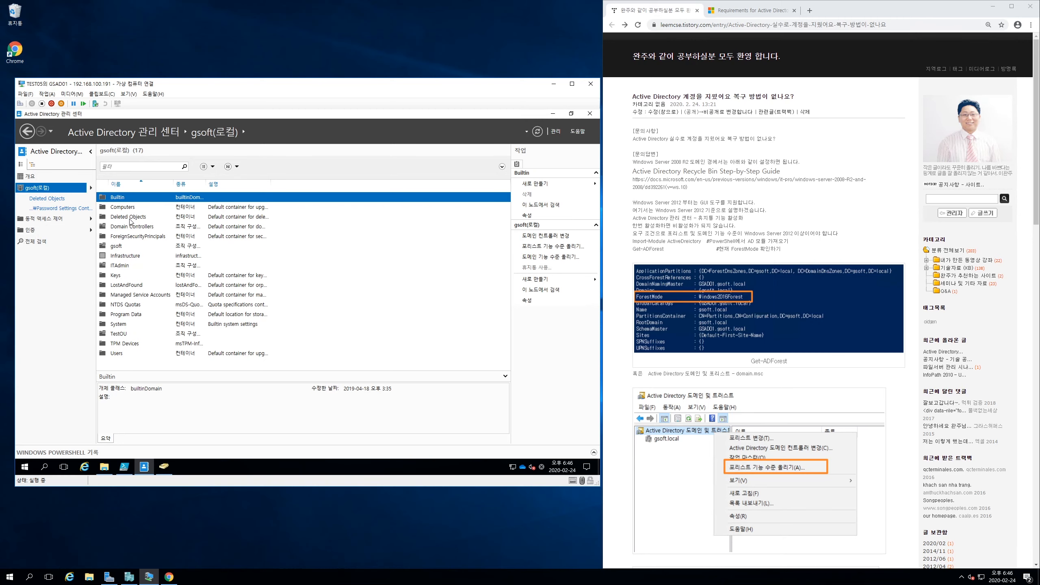
{"action": "double_click", "coordinate": [129, 219]}
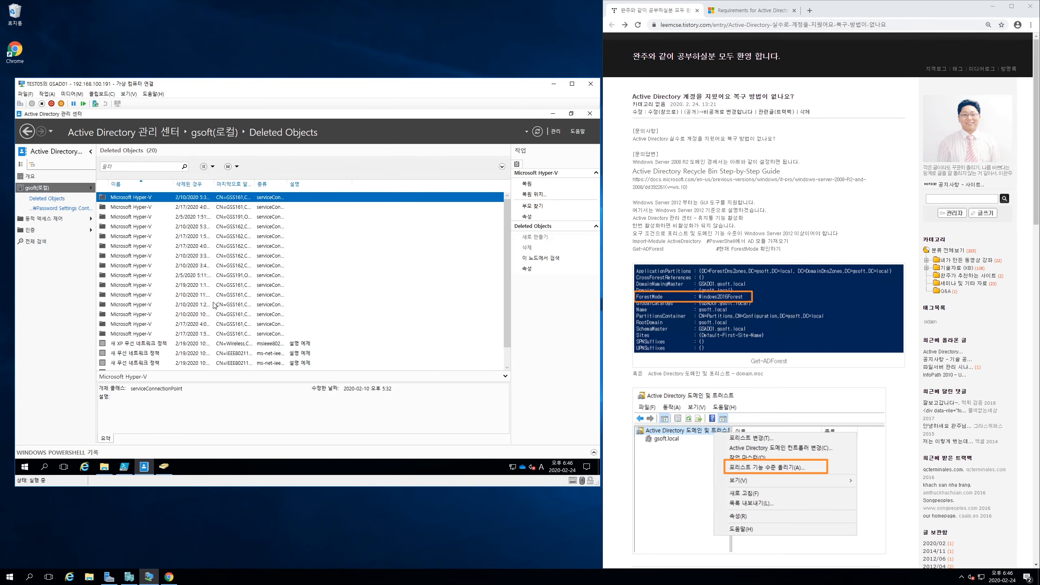
{"action": "left_click_drag", "start_coordinate": [505, 269], "coordinate": [506, 348]}
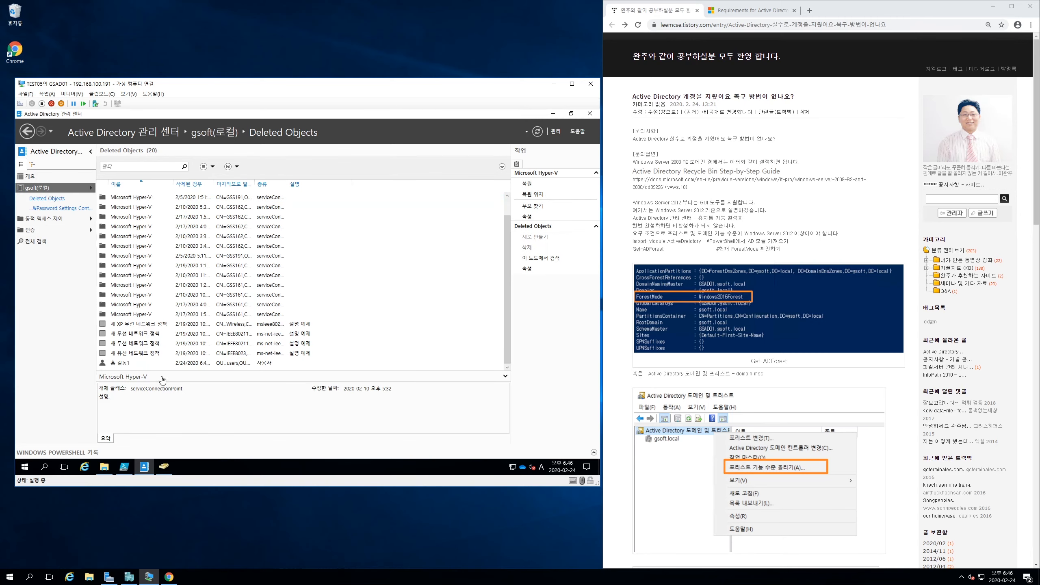
Step: Restore the deleted user account to a different location, the ExpUser OU under gsoft
{"action": "right_click", "coordinate": [127, 363]}
{"action": "left_click", "coordinate": [161, 379]}
{"action": "left_click_drag", "start_coordinate": [346, 297], "coordinate": [326, 269]}
{"action": "left_click", "coordinate": [285, 284]}
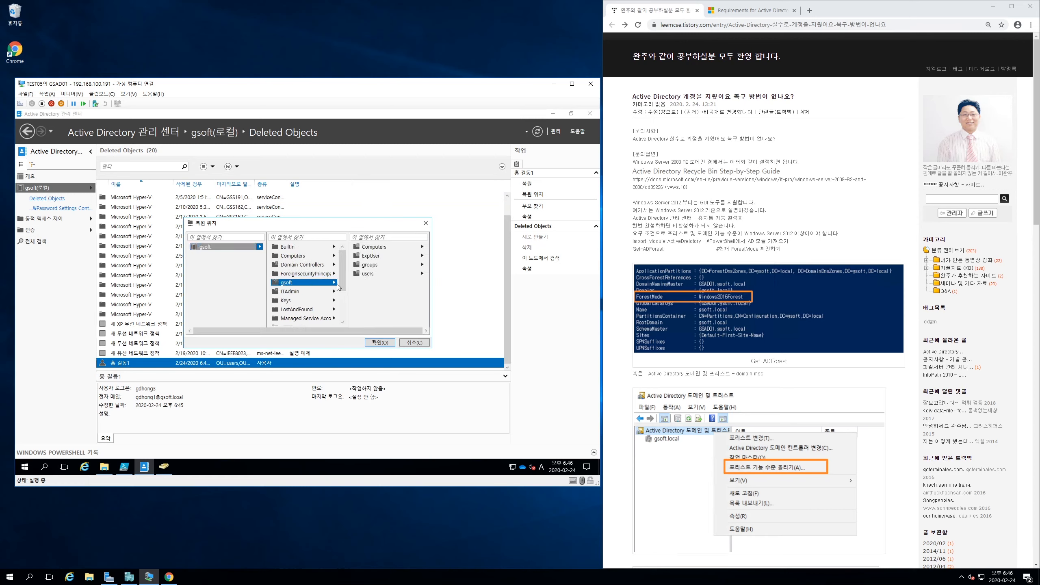
{"action": "left_click", "coordinate": [372, 256]}
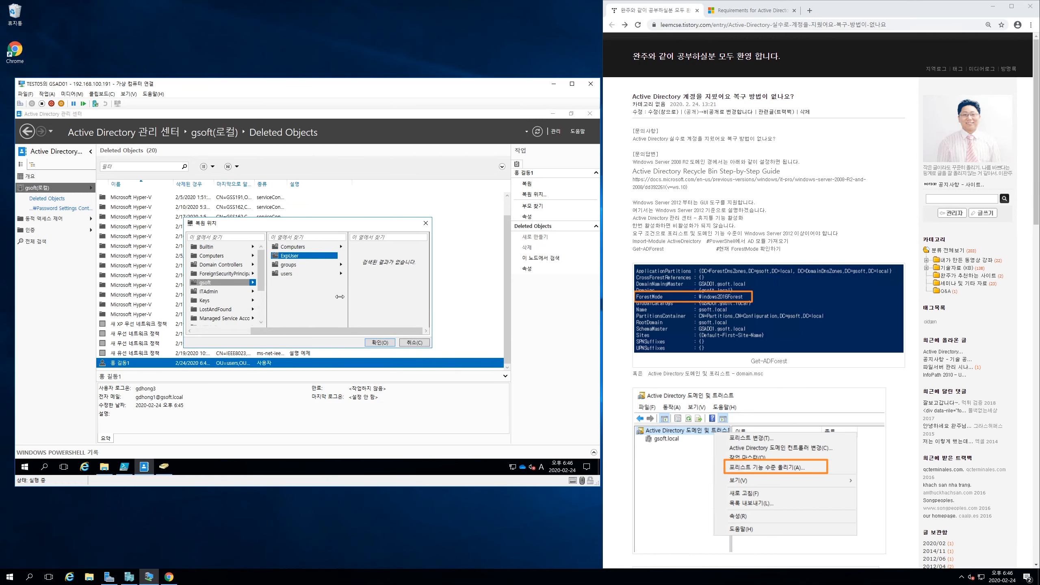
{"action": "left_click", "coordinate": [380, 343]}
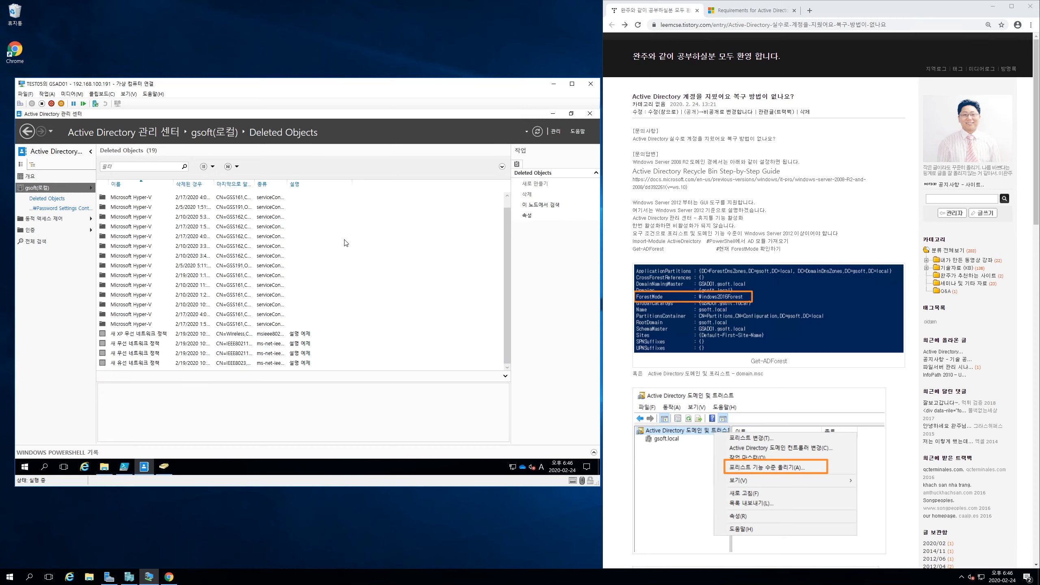
Step: Minimize the Administrative Center and refresh the ExpUser OU in Active Directory Users and Computers to check the restored account
{"action": "left_click", "coordinate": [552, 113]}
{"action": "left_click", "coordinate": [133, 251]}
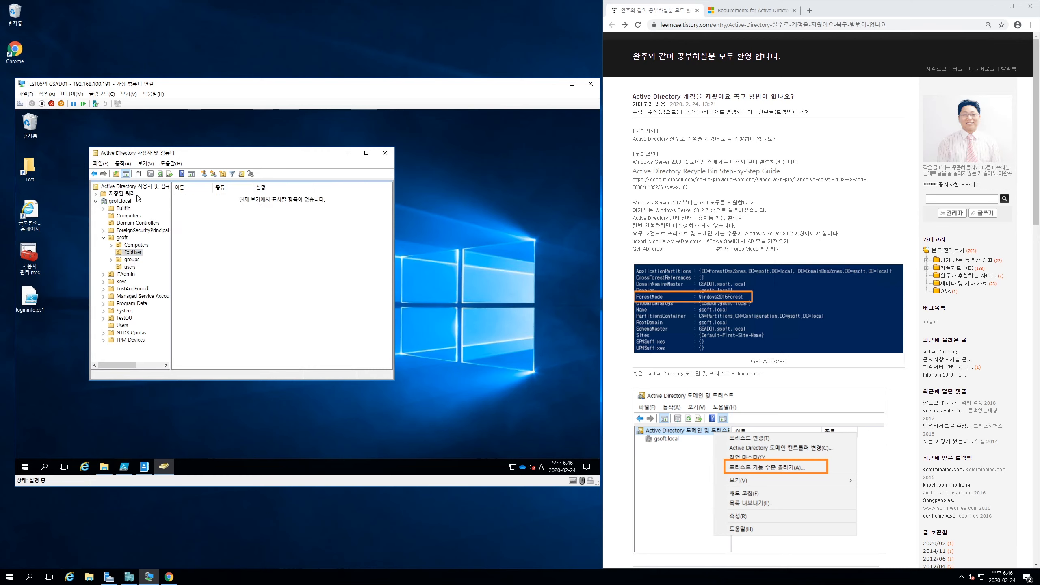
{"action": "left_click", "coordinate": [160, 174]}
{"action": "left_click", "coordinate": [195, 197]}
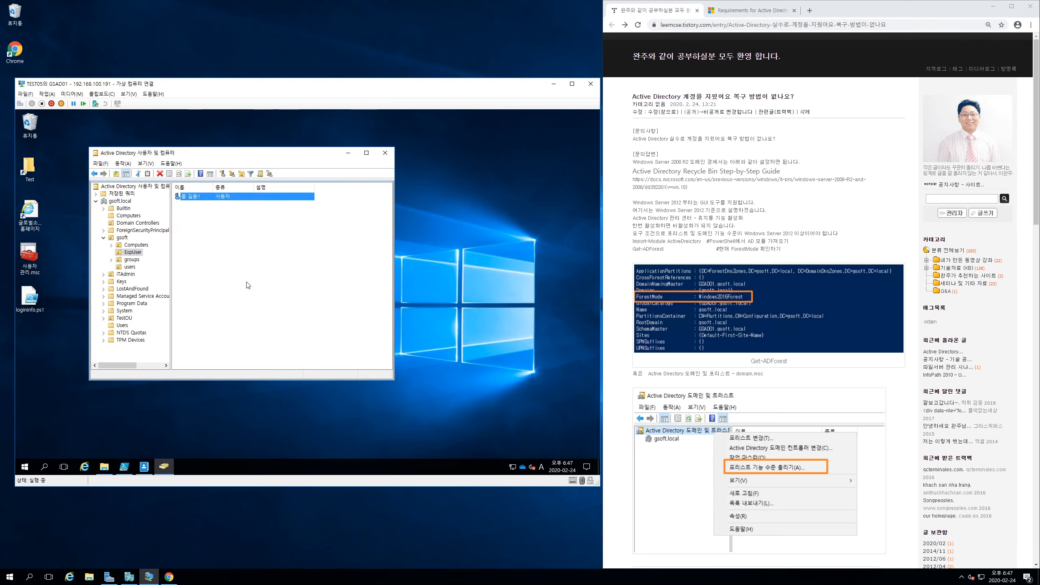
{"action": "mouse_move", "coordinate": [246, 156]}
{"action": "left_mouse_down"}
{"action": "mouse_move", "coordinate": [274, 163]}
{"action": "mouse_move", "coordinate": [233, 169]}
{"action": "left_mouse_up"}
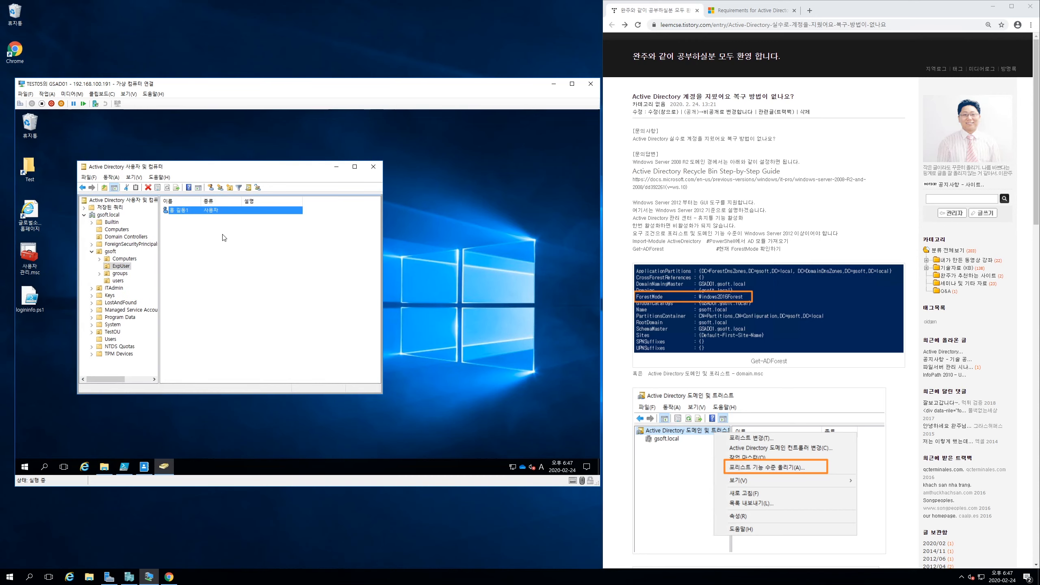
{"action": "left_click", "coordinate": [260, 246]}
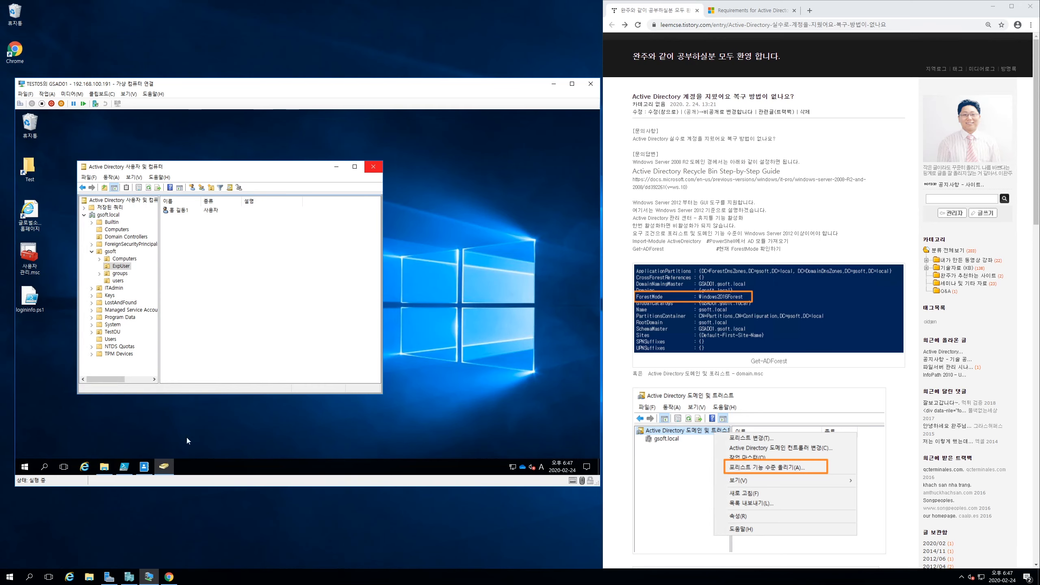
Step: Open Server Manager, view the list of administration tools it offers, and minimize it again
{"action": "left_click", "coordinate": [143, 468]}
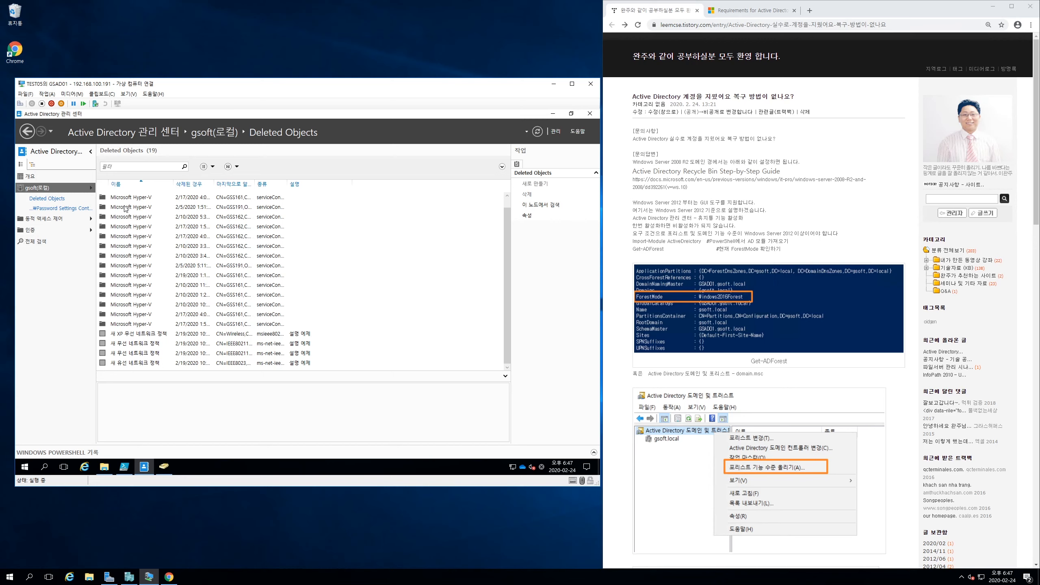
{"action": "left_click", "coordinate": [24, 467]}
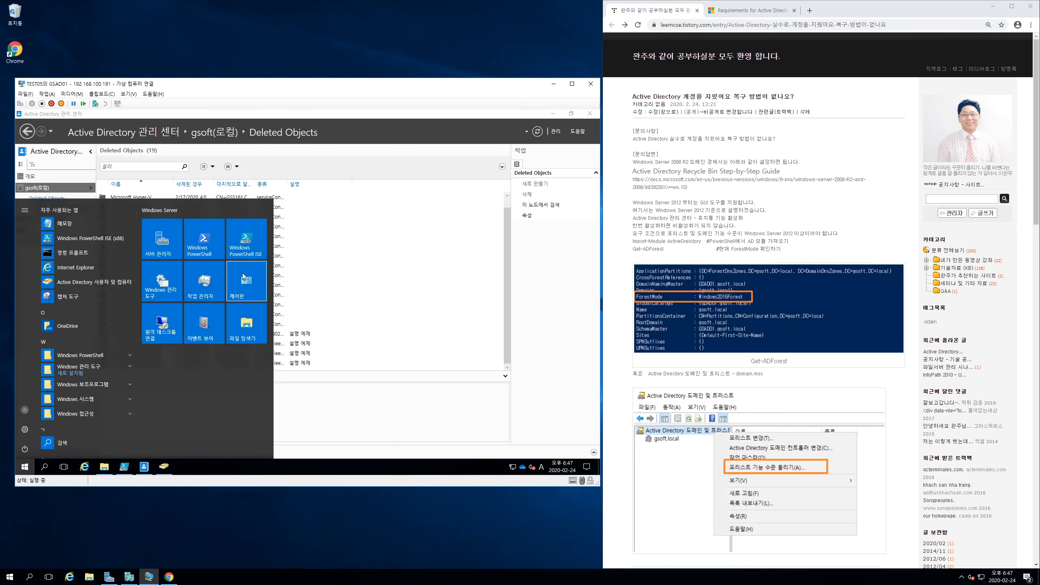
{"action": "left_click", "coordinate": [161, 244]}
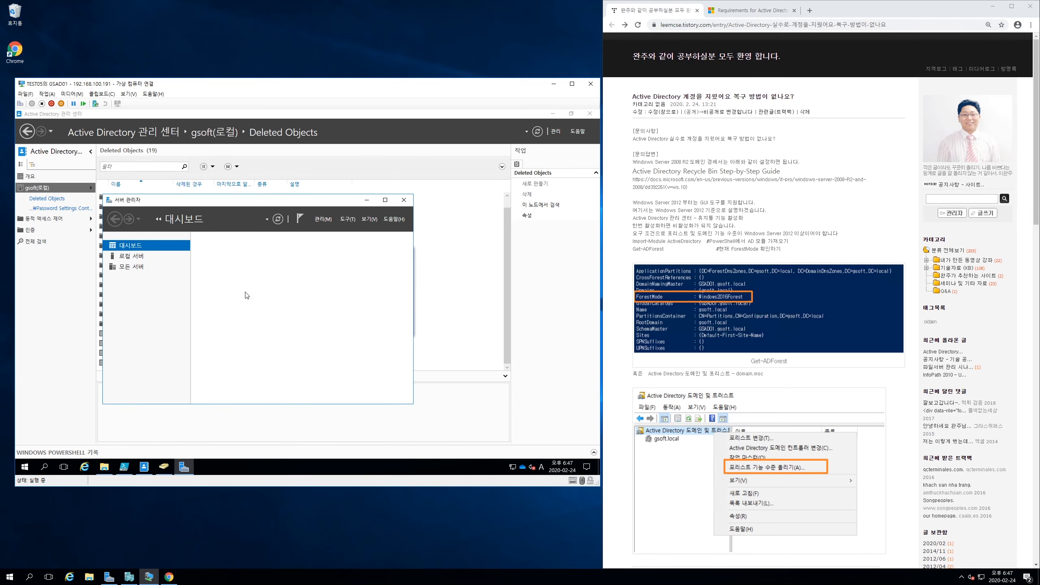
{"action": "left_click", "coordinate": [350, 222]}
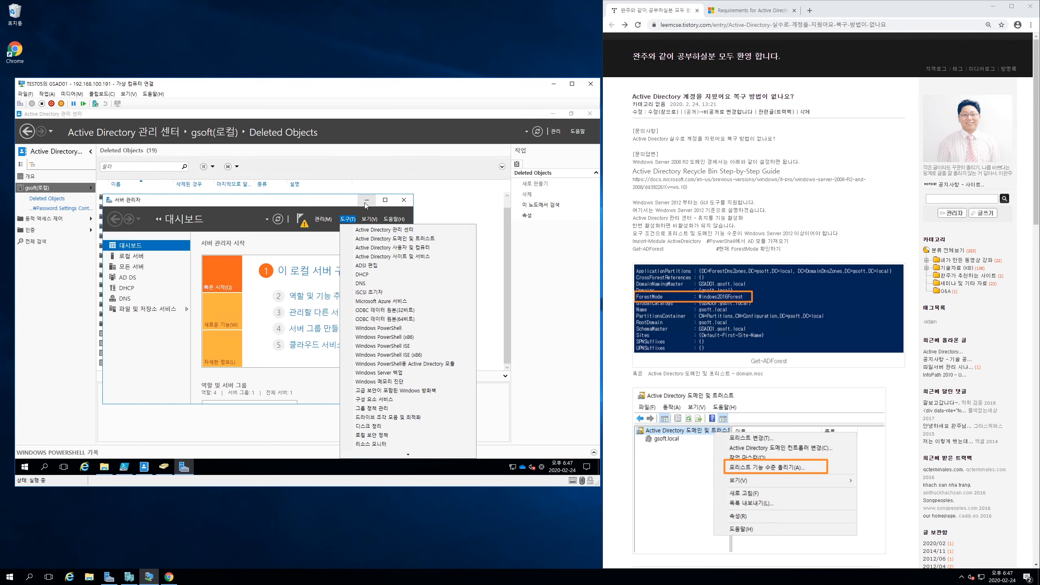
{"action": "left_click", "coordinate": [340, 201]}
{"action": "left_click", "coordinate": [366, 202]}
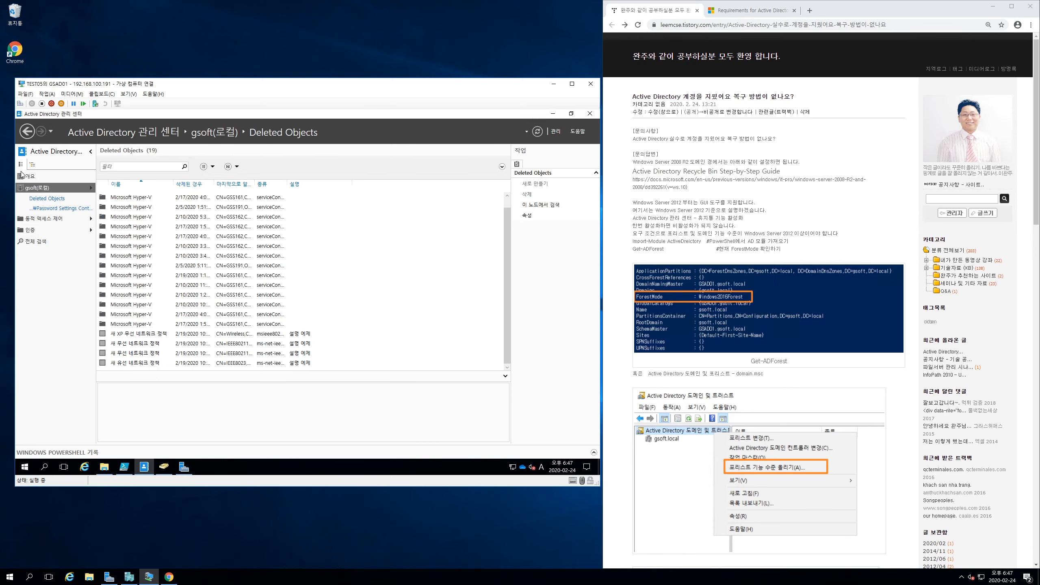
Step: View the Administrative Center overview page and the containers and tasks of the gsoft (local) domain
{"action": "left_click", "coordinate": [32, 184]}
{"action": "left_click", "coordinate": [30, 176]}
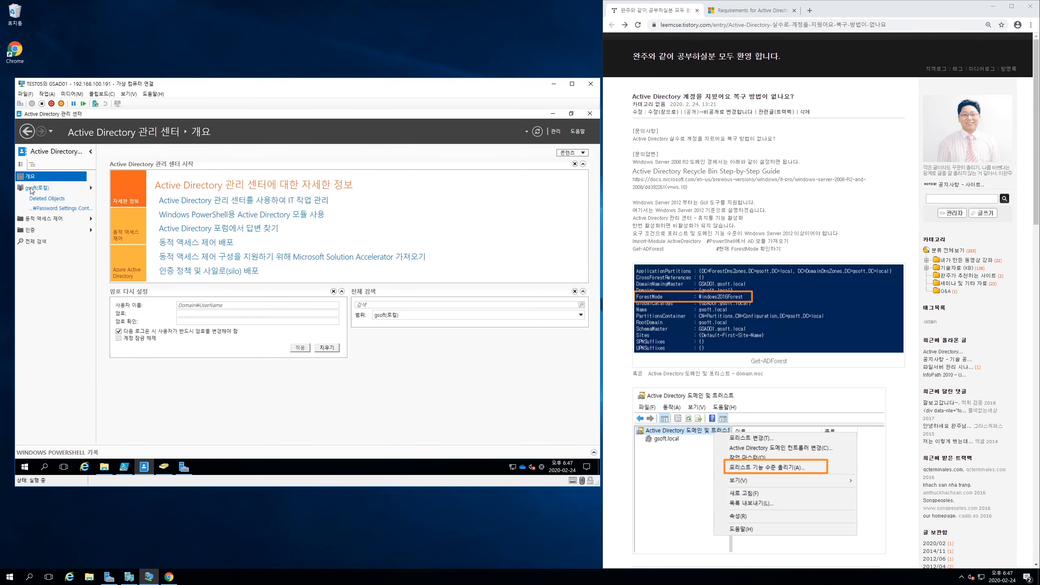
{"action": "left_click", "coordinate": [31, 188]}
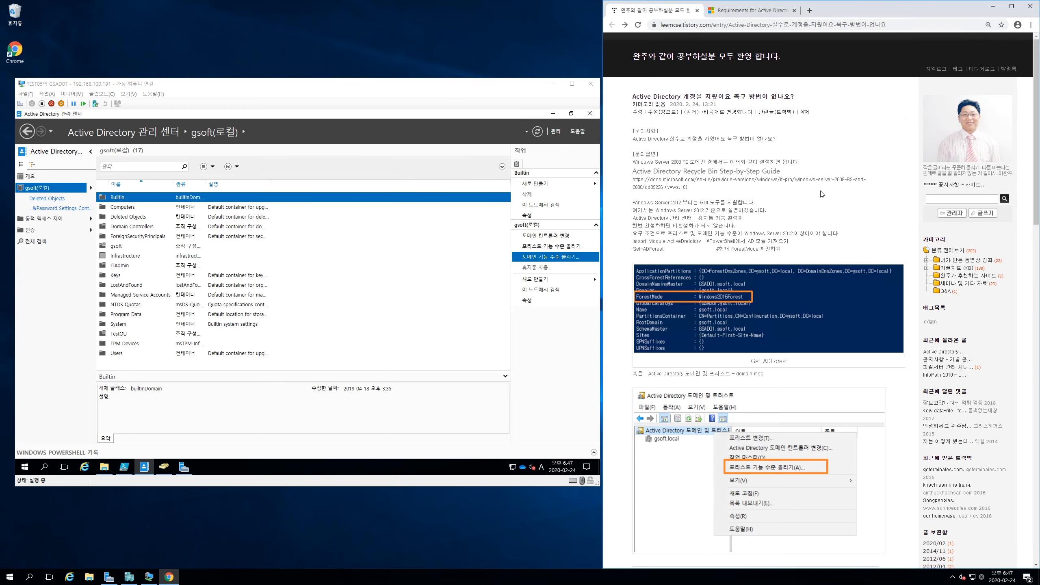
Step: Read the blog article's sections on forest functional level and enabling the Recycle Bin, and compare them with gsoft's Deleted Objects container
{"action": "scroll", "coordinate": [816, 192], "scroll_direction": "down", "scroll_amount": 12}
{"action": "scroll", "coordinate": [816, 191], "scroll_direction": "down", "scroll_amount": 5}
{"action": "scroll", "coordinate": [809, 191], "scroll_direction": "up", "scroll_amount": 4}
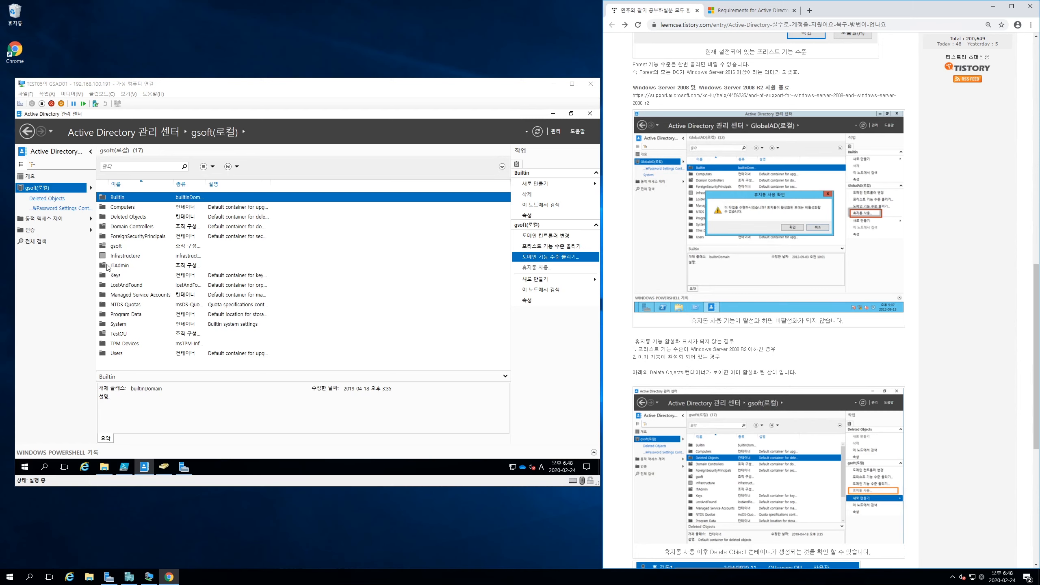
{"action": "left_click", "coordinate": [129, 217]}
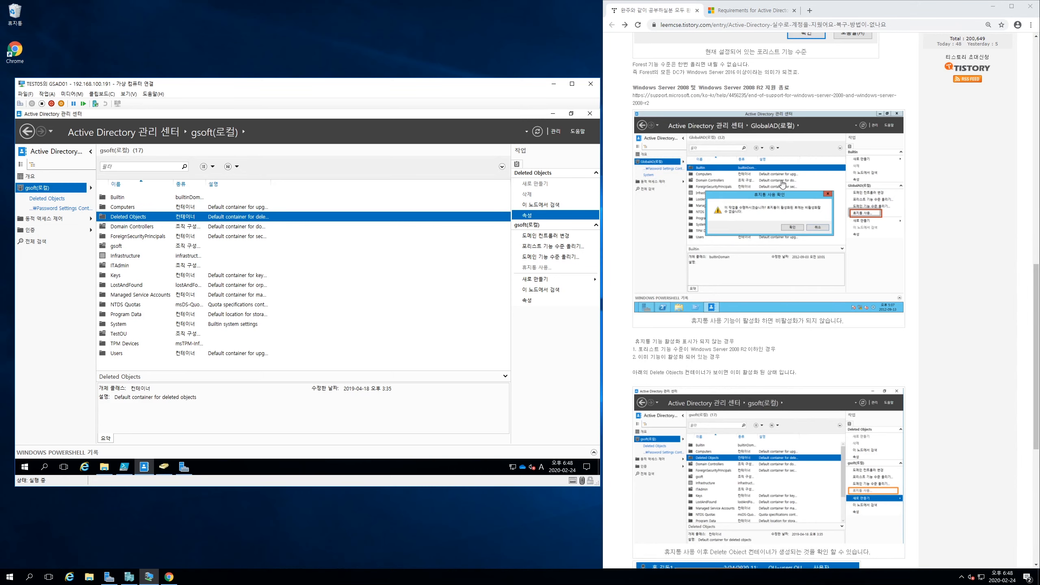
{"action": "scroll", "coordinate": [806, 158], "scroll_direction": "up", "scroll_amount": 4}
{"action": "scroll", "coordinate": [805, 162], "scroll_direction": "down", "scroll_amount": 3}
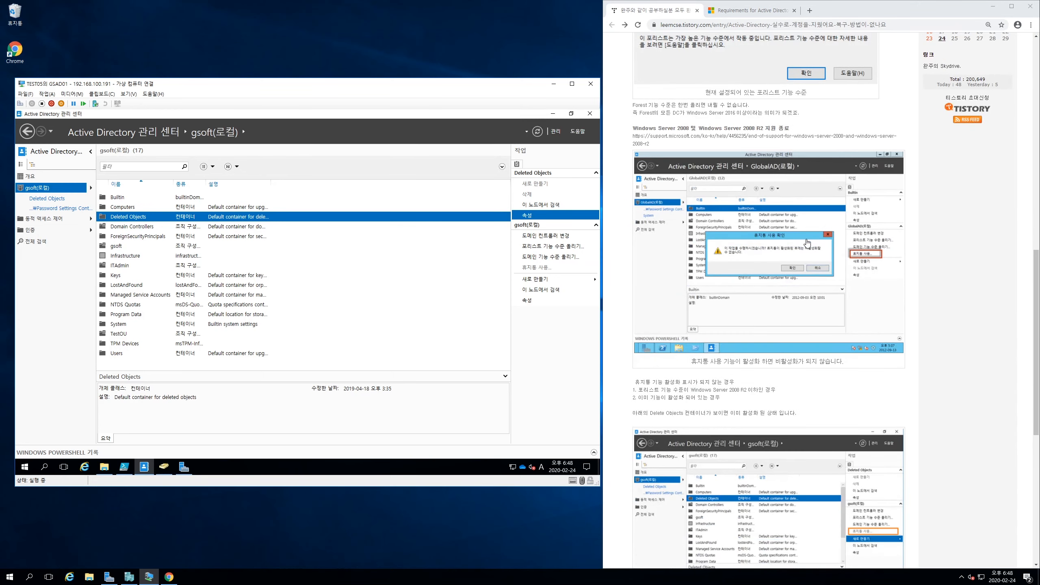
{"action": "scroll", "coordinate": [748, 166], "scroll_direction": "up", "scroll_amount": 3}
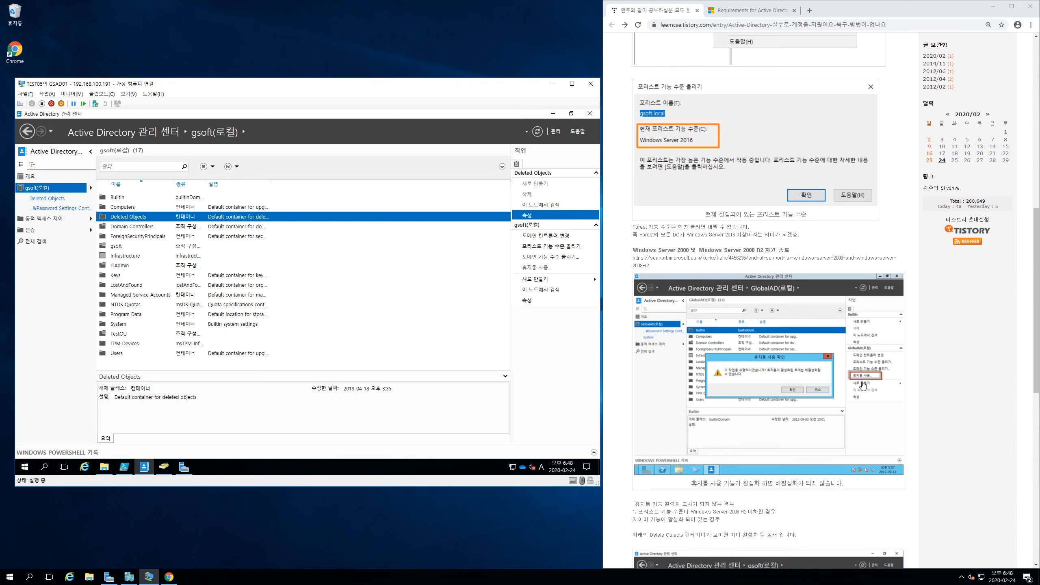
Step: Switch to Active Directory Users and Computers and open the properties of GSAD01 in the Domain Controllers container
{"action": "scroll", "coordinate": [719, 184], "scroll_direction": "up", "scroll_amount": 1}
{"action": "scroll", "coordinate": [719, 184], "scroll_direction": "up", "scroll_amount": 6}
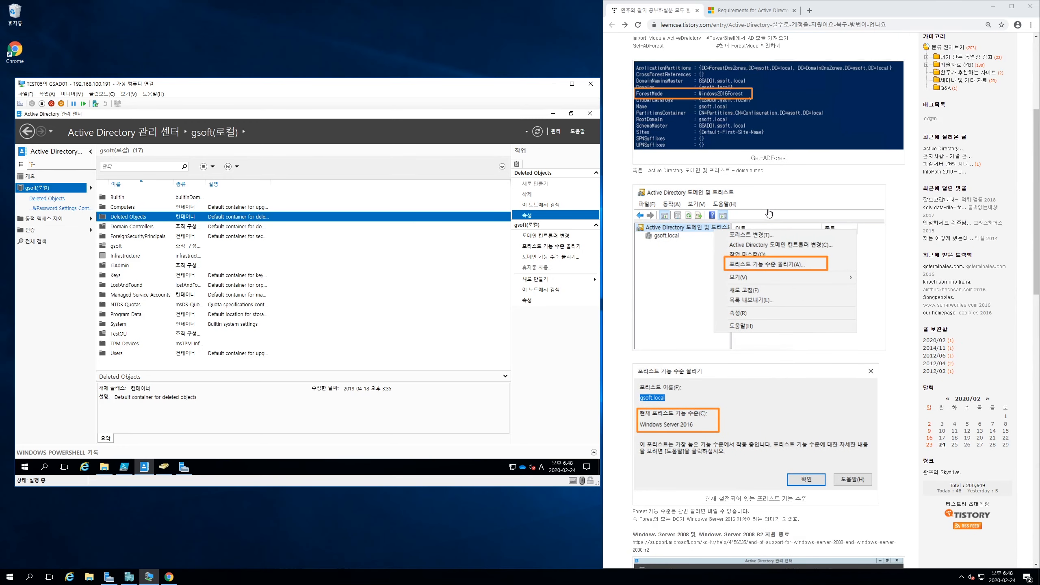
{"action": "left_click", "coordinate": [164, 467]}
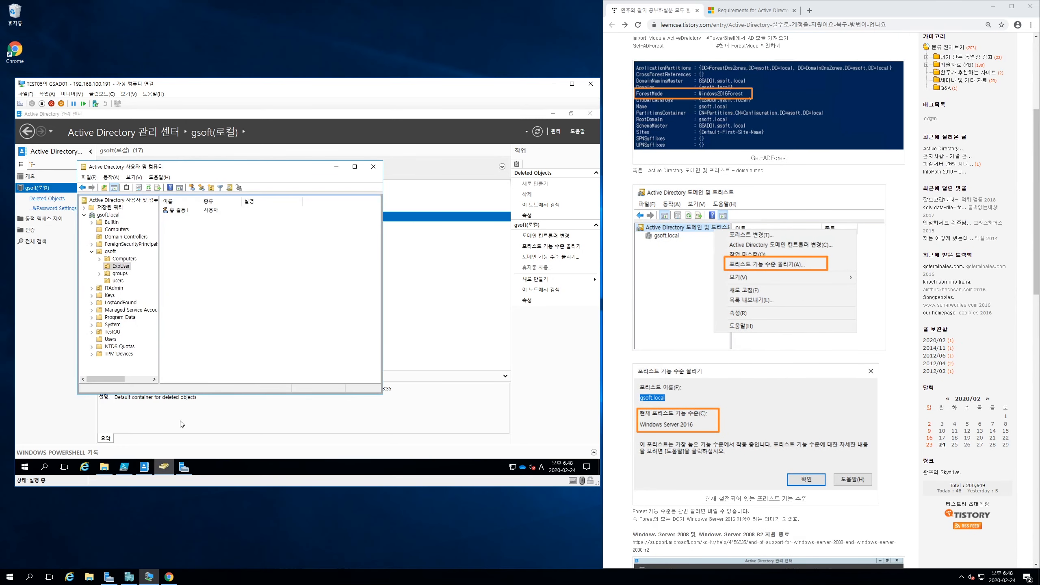
{"action": "left_click", "coordinate": [112, 237]}
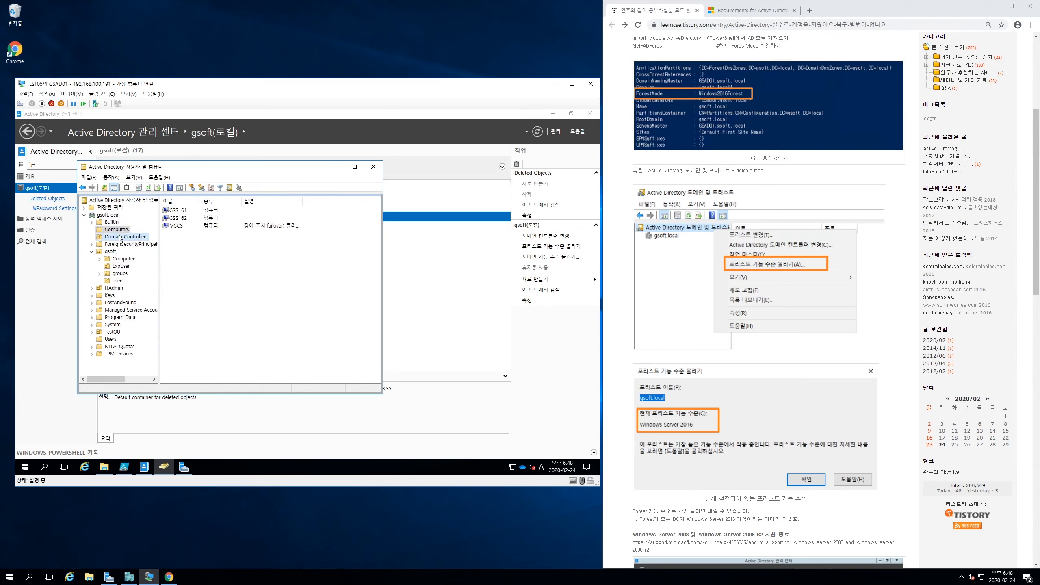
{"action": "left_click", "coordinate": [188, 211]}
{"action": "right_click", "coordinate": [189, 215]}
{"action": "left_click", "coordinate": [228, 298]}
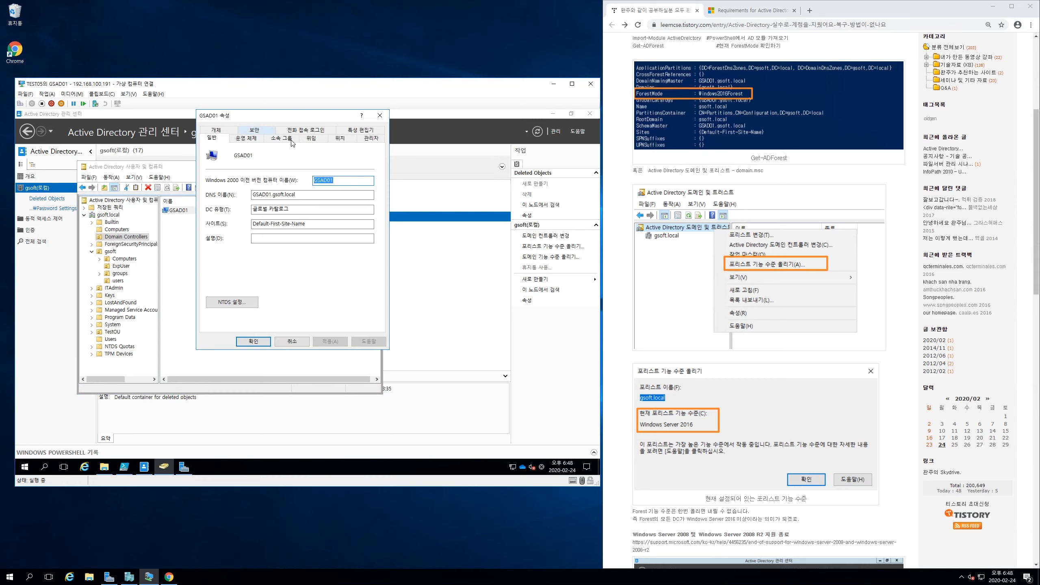
Step: View the operating system name and version in GSAD01's properties, and close the properties
{"action": "left_click_drag", "start_coordinate": [288, 119], "coordinate": [401, 181]}
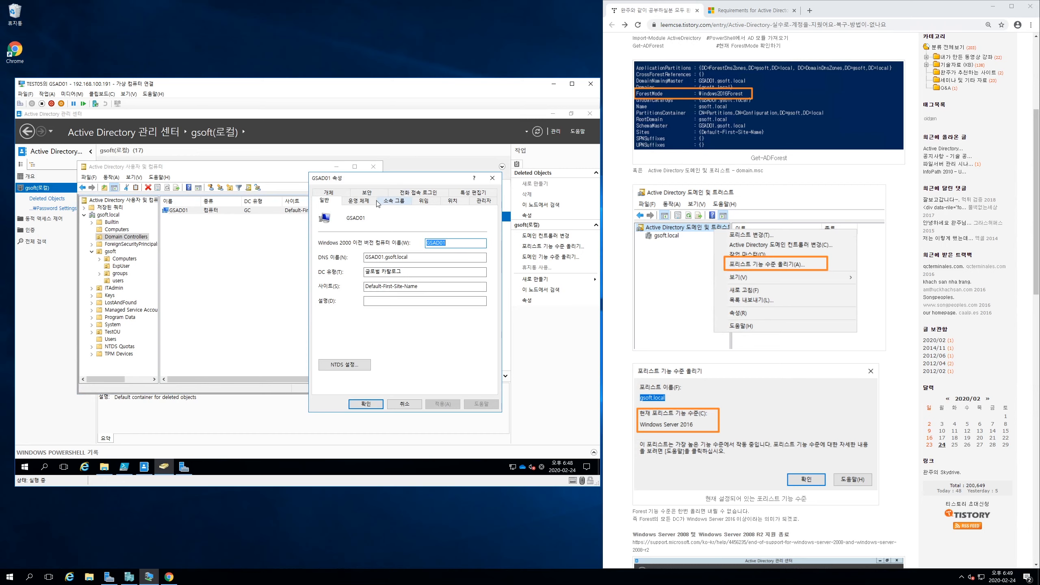
{"action": "left_click", "coordinate": [364, 202]}
{"action": "left_click", "coordinate": [445, 215]}
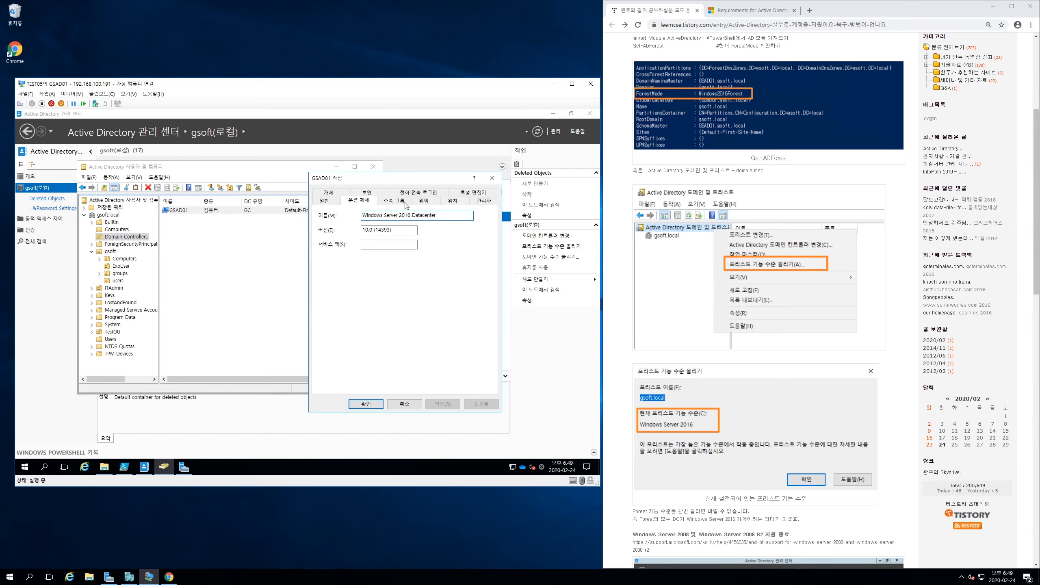
{"action": "left_click", "coordinate": [492, 177]}
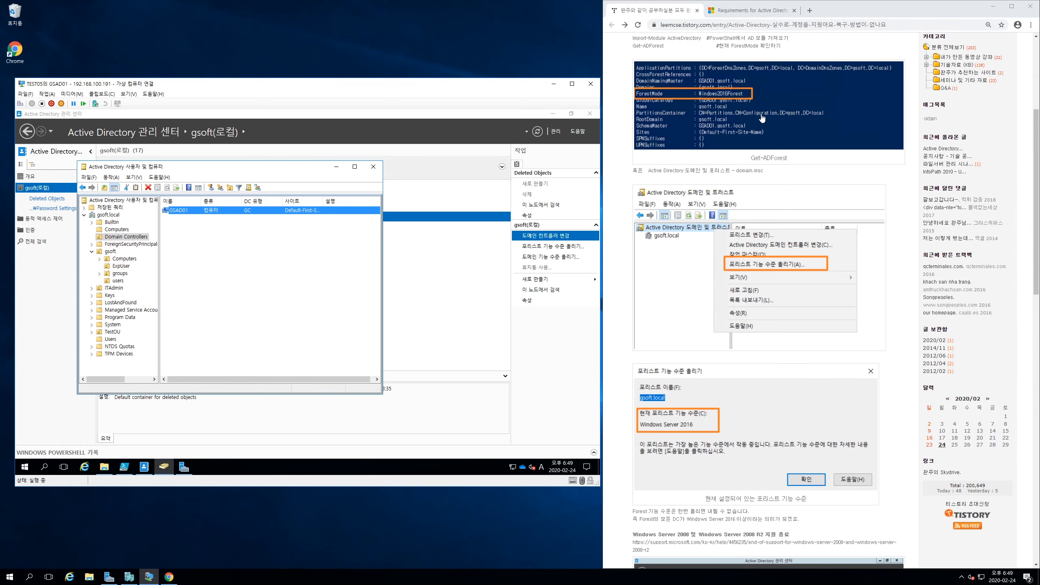
Step: Close Active Directory Users and Computers, switch to Windows PowerShell ISE and run only the Get-ADForest line of Get-ADForest.ps1
{"action": "scroll", "coordinate": [771, 200], "scroll_direction": "up", "scroll_amount": 4}
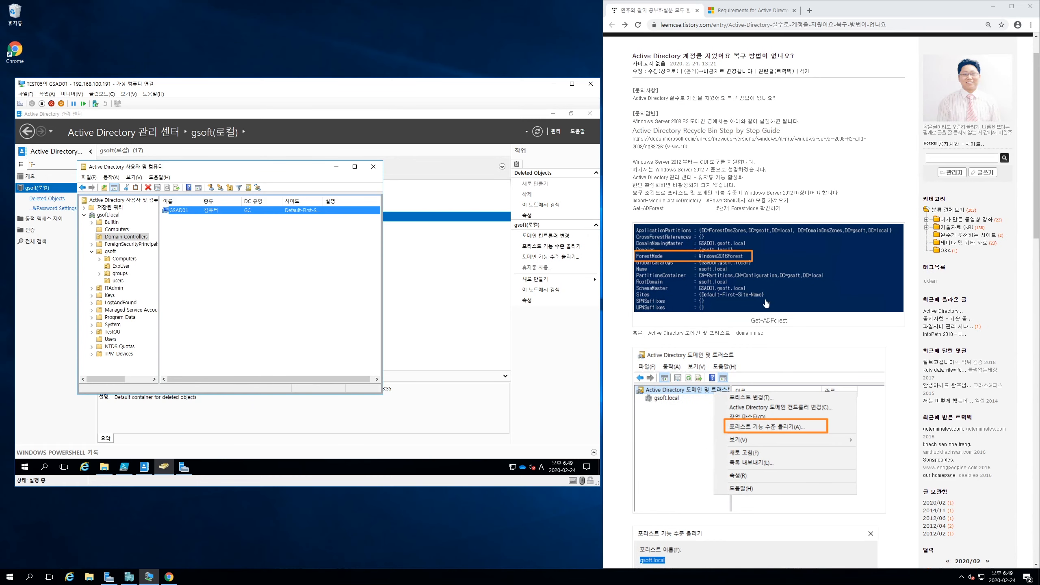
{"action": "left_click", "coordinate": [373, 166]}
{"action": "left_click", "coordinate": [124, 467]}
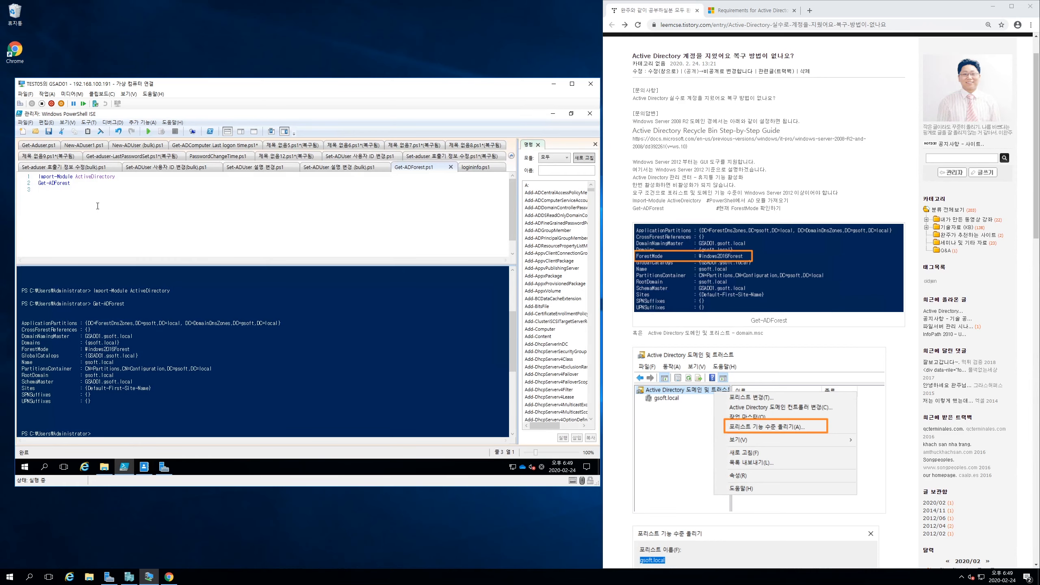
{"action": "left_click", "coordinate": [69, 184]}
{"action": "left_click_drag", "start_coordinate": [80, 183], "coordinate": [39, 183]}
{"action": "left_click", "coordinate": [162, 132]}
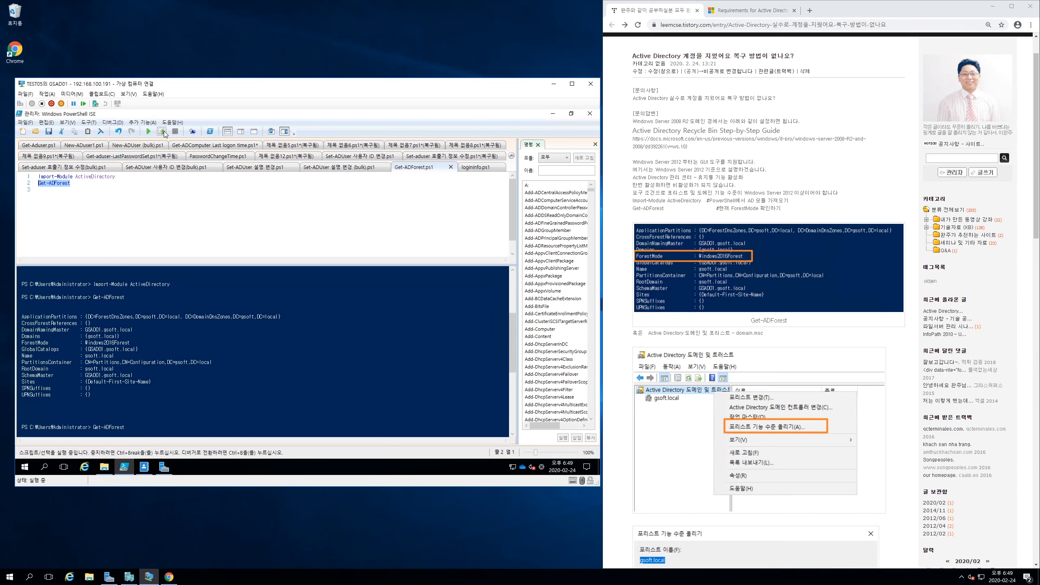
Step: Highlight the ForestMode line in the Get-ADForest output, and minimize PowerShell ISE
{"action": "left_click", "coordinate": [152, 331]}
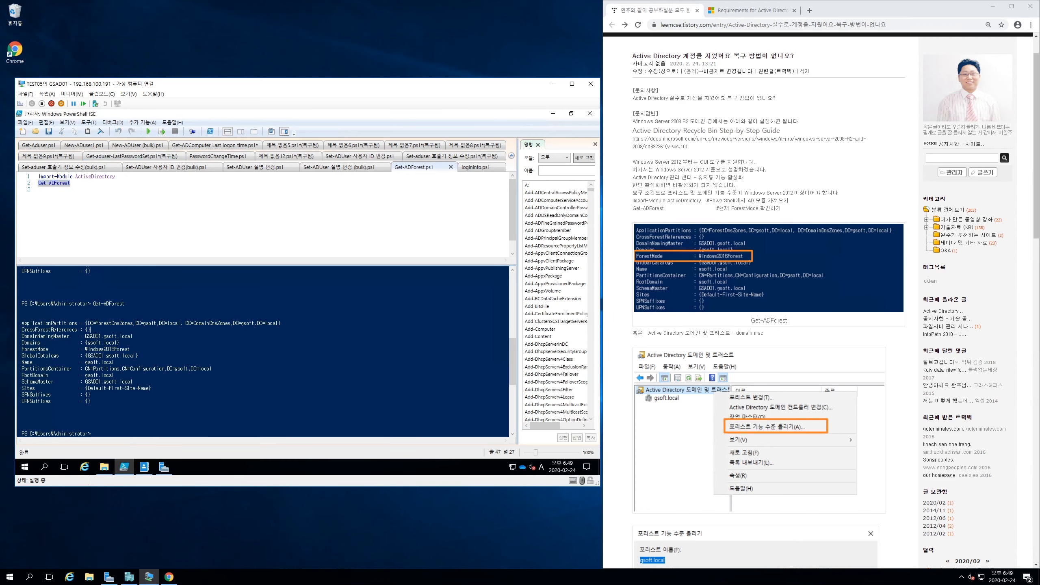
{"action": "left_click_drag", "start_coordinate": [22, 349], "coordinate": [146, 347]}
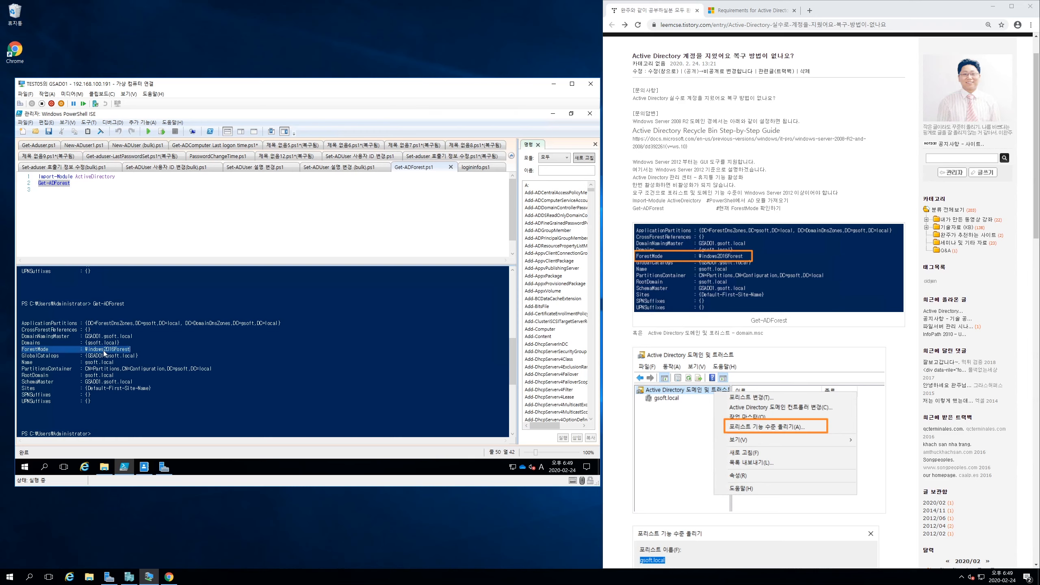
{"action": "left_click_drag", "start_coordinate": [22, 349], "coordinate": [125, 349]}
{"action": "left_click", "coordinate": [553, 113]}
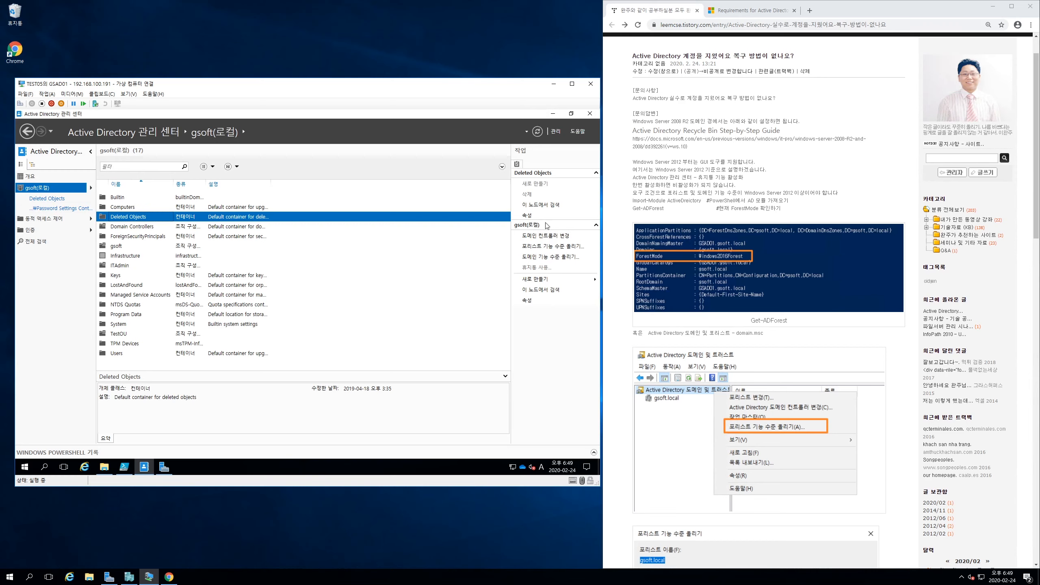
Step: Minimize the Administrative Center, view Server Manager's tool list, and start the Active Directory Domains and Trusts console (domain.msc)
{"action": "left_click", "coordinate": [552, 115]}
{"action": "left_click", "coordinate": [163, 467]}
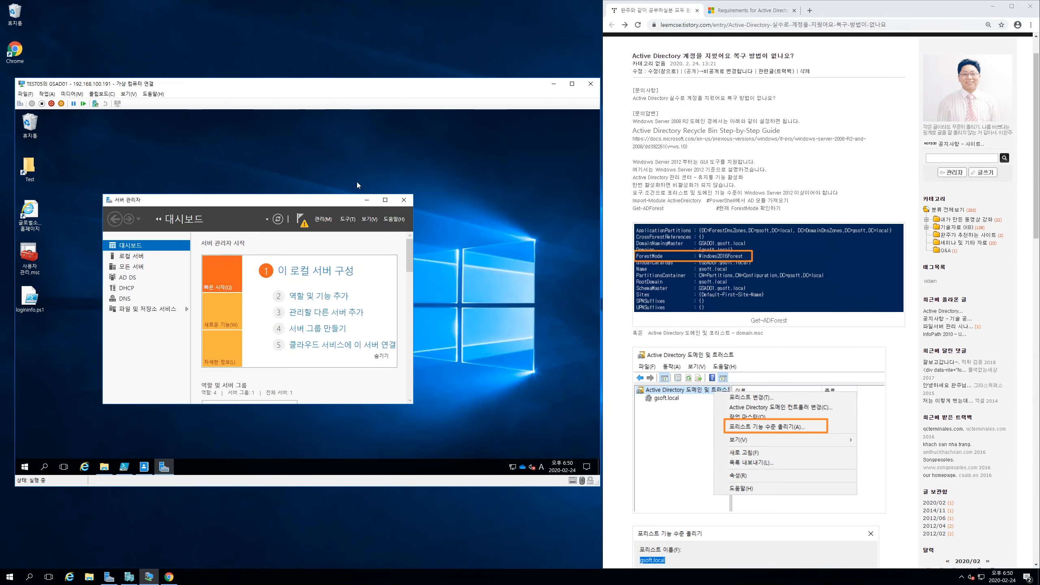
{"action": "left_click", "coordinate": [353, 221]}
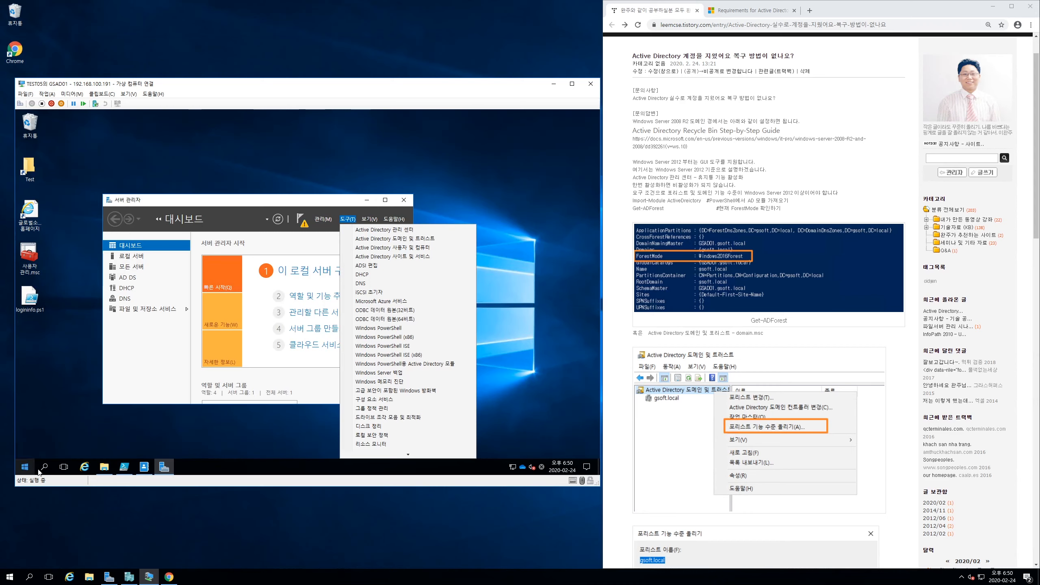
{"action": "right_click", "coordinate": [24, 467]}
{"action": "left_click", "coordinate": [52, 429]}
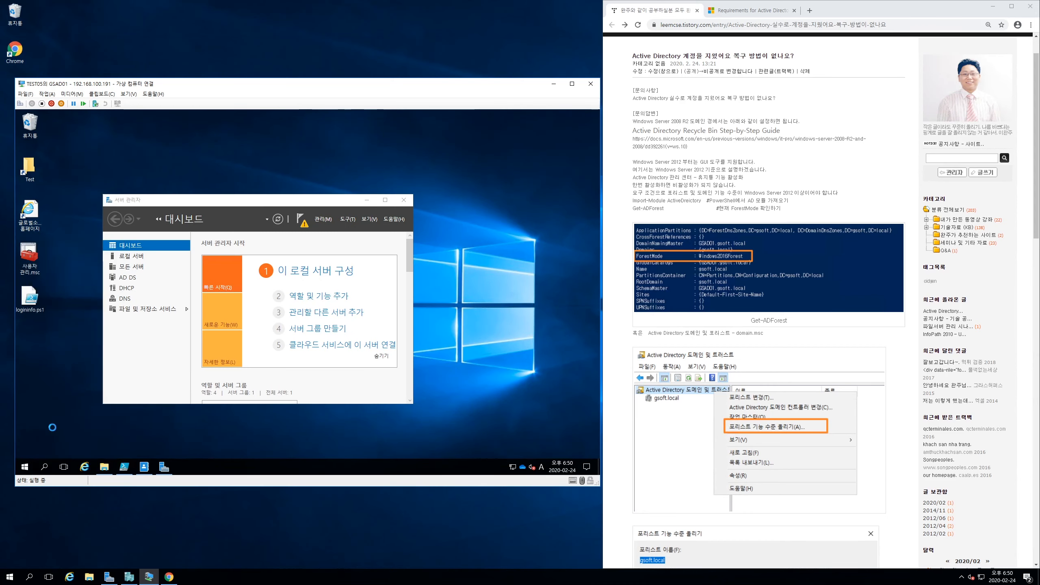
{"action": "key", "text": "Return"}
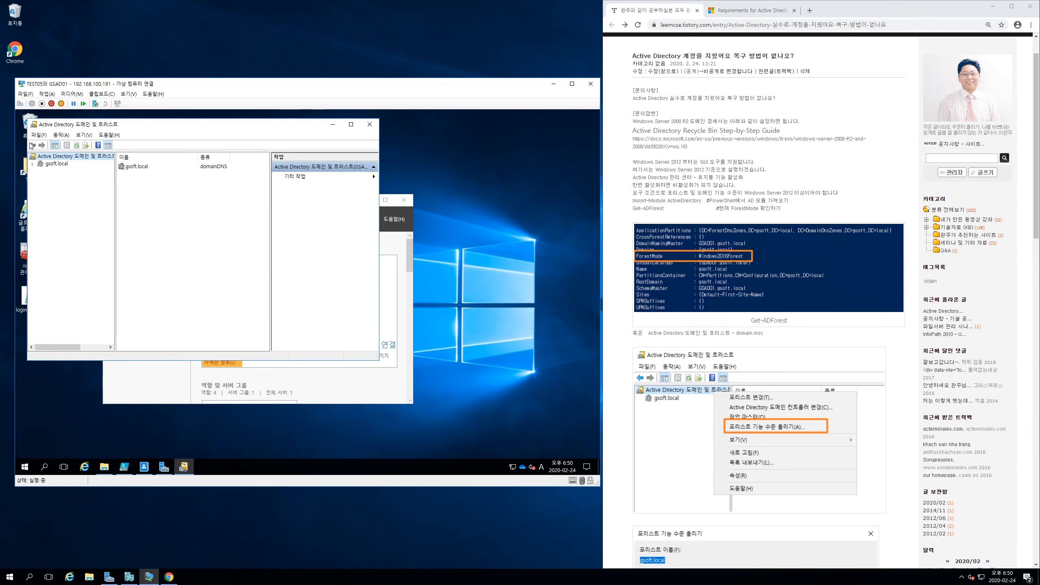
Step: Check gsoft.local's current level in the Raise Forest Functional Level dialog, and close it, the console and Server Manager
{"action": "right_click", "coordinate": [64, 160]}
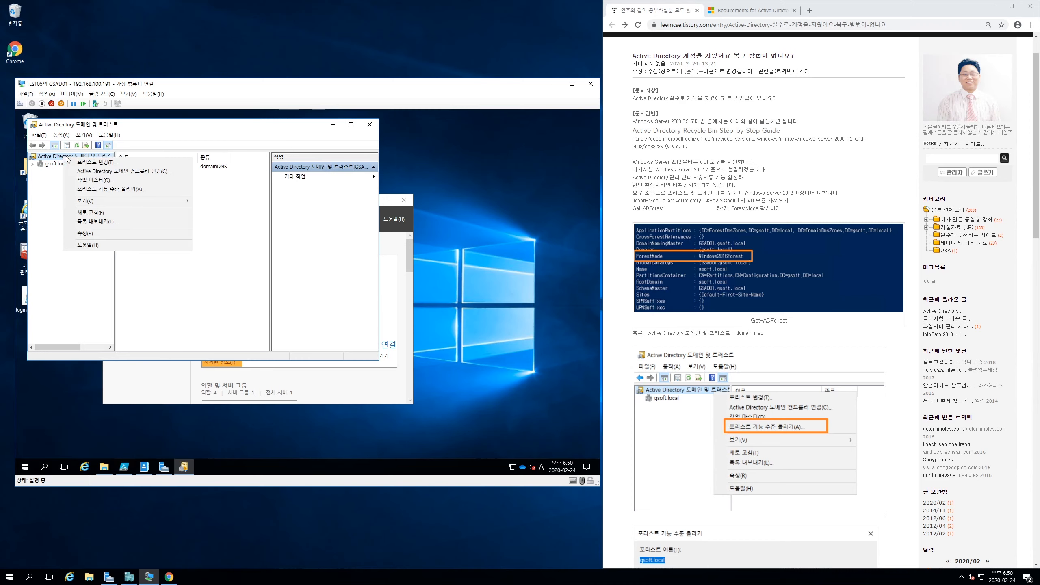
{"action": "left_click", "coordinate": [115, 189]}
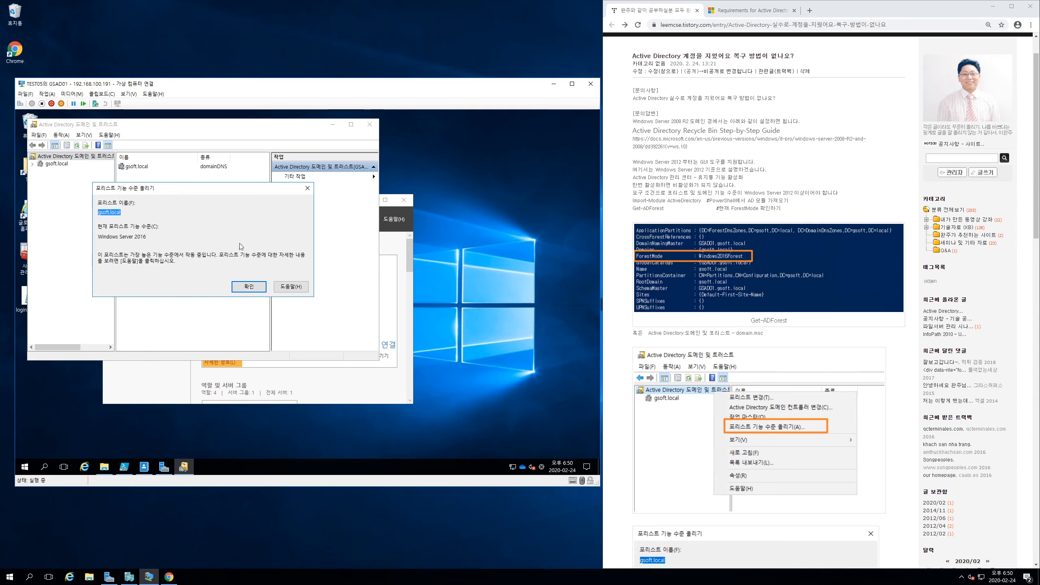
{"action": "left_click_drag", "start_coordinate": [263, 200], "coordinate": [247, 219]}
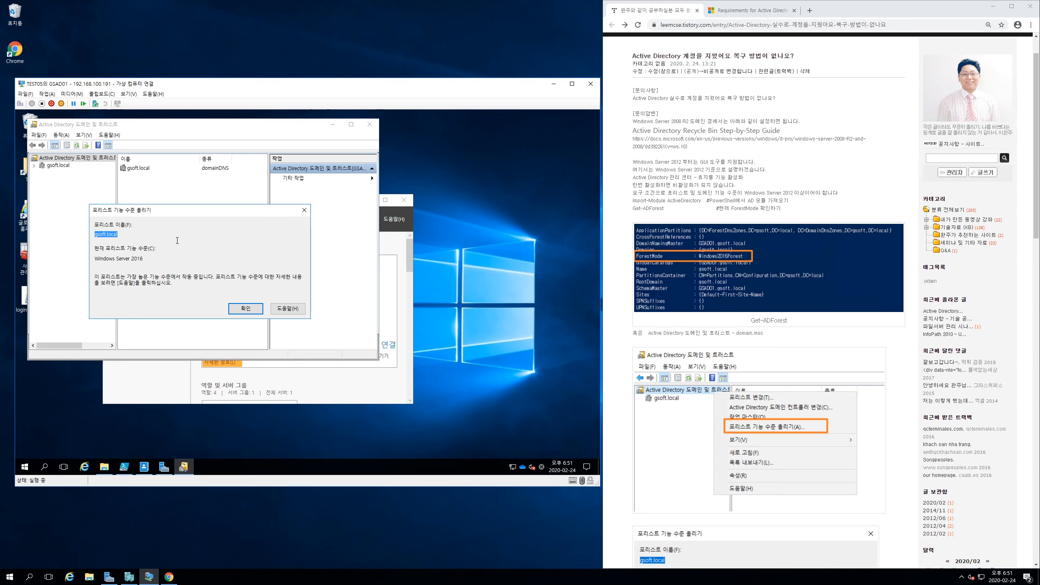
{"action": "left_click_drag", "start_coordinate": [179, 210], "coordinate": [297, 229]}
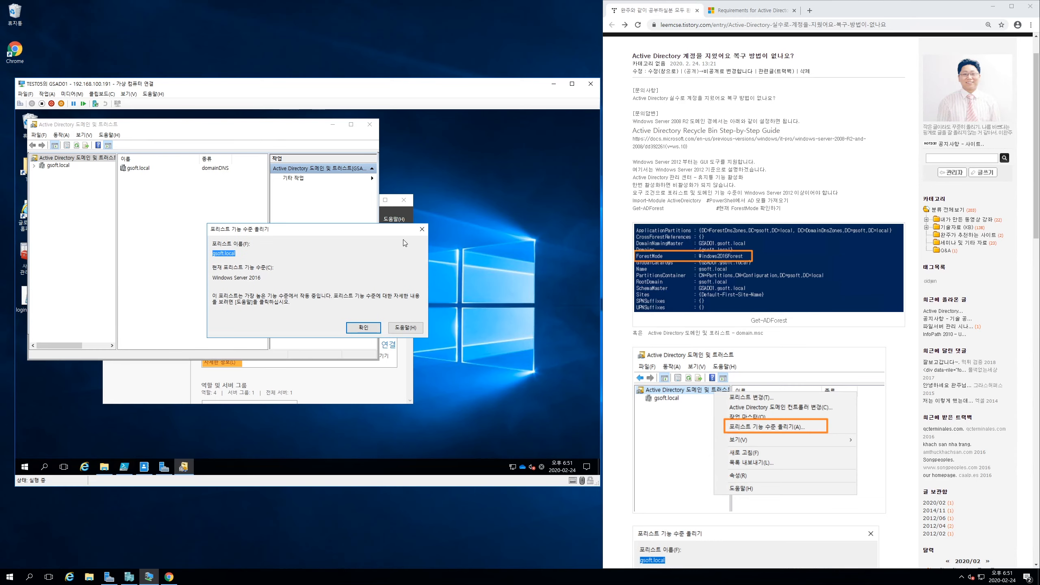
{"action": "left_click", "coordinate": [422, 230]}
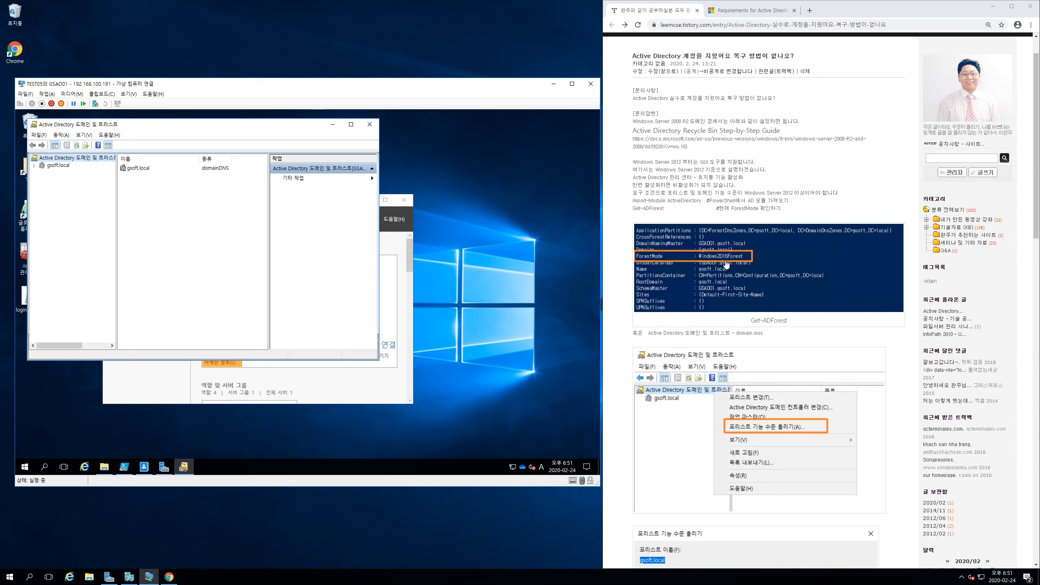
{"action": "left_click", "coordinate": [369, 125]}
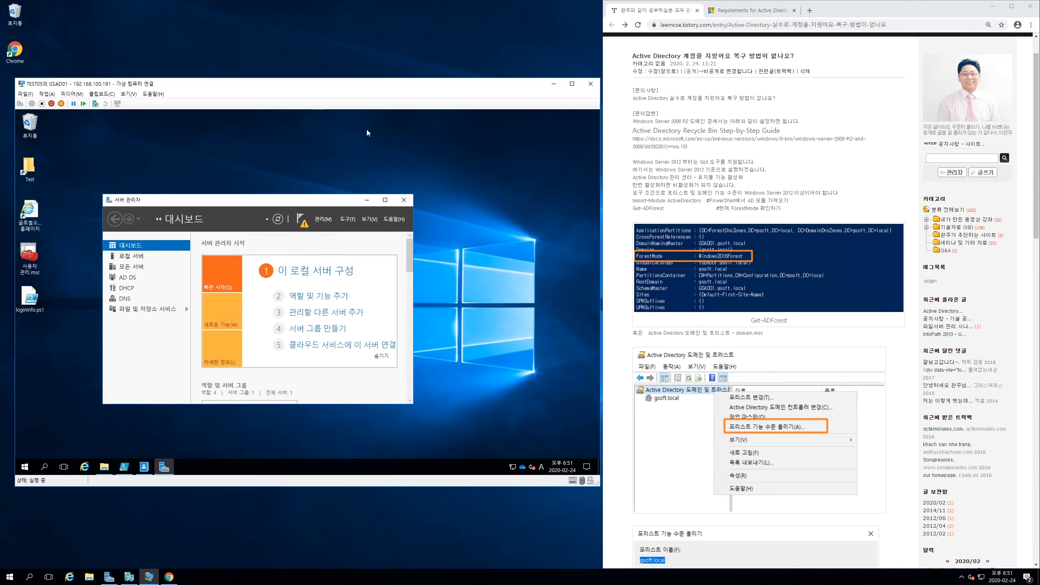
{"action": "left_click", "coordinate": [404, 200]}
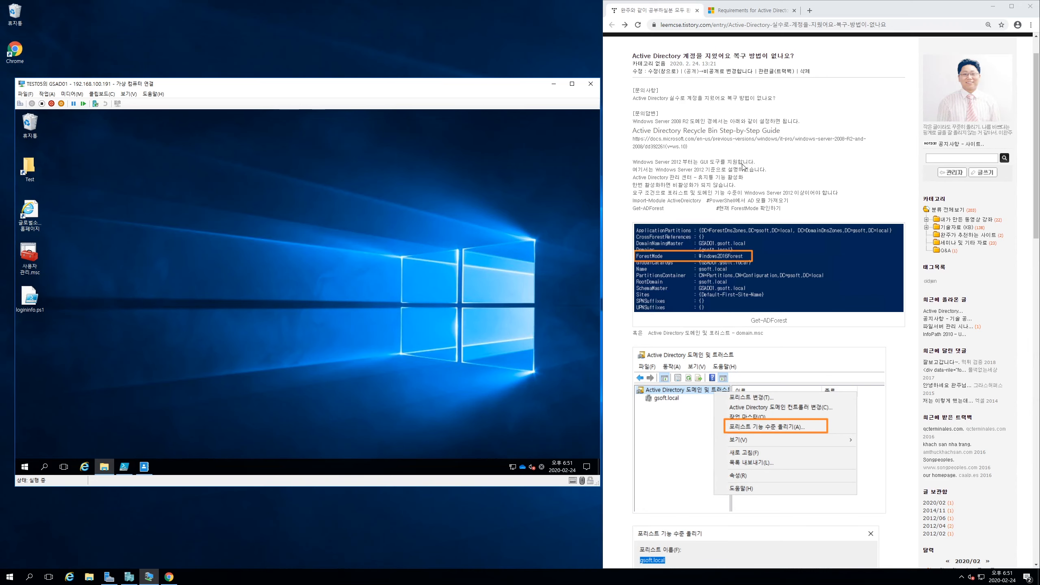
Step: Review the blog article's sections on forest functional level, enabling the Recycle Bin, the Deleted Objects container and restoring an account
{"action": "scroll", "coordinate": [745, 162], "scroll_direction": "down", "scroll_amount": 5}
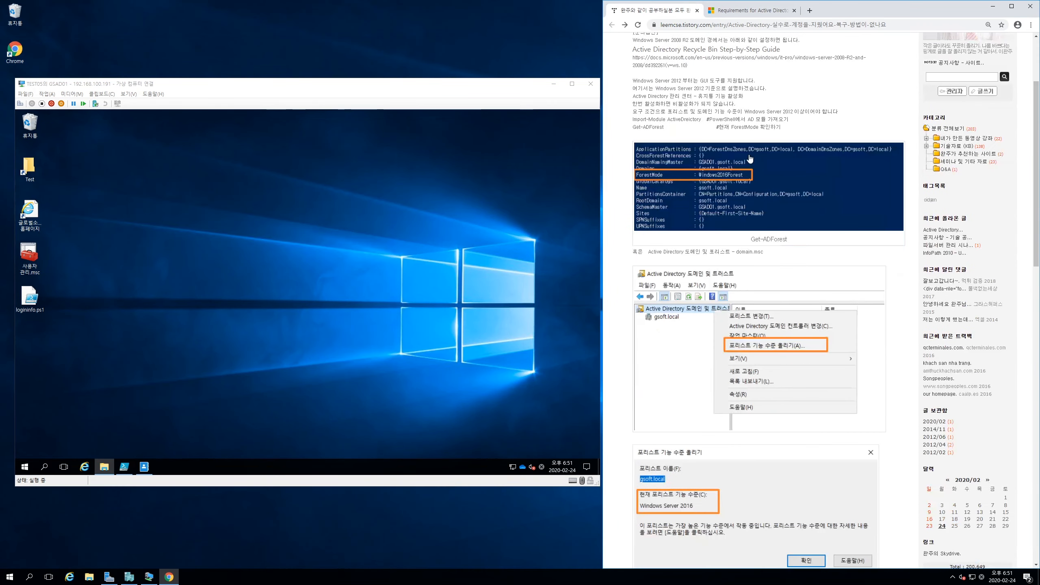
{"action": "scroll", "coordinate": [750, 160], "scroll_direction": "down", "scroll_amount": 13}
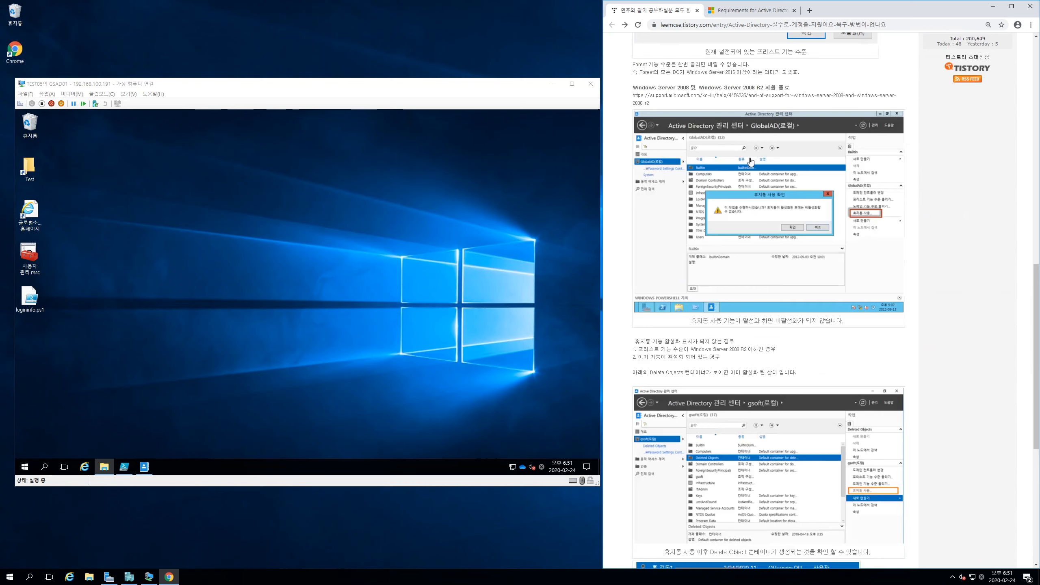
{"action": "scroll", "coordinate": [823, 298], "scroll_direction": "down", "scroll_amount": 2}
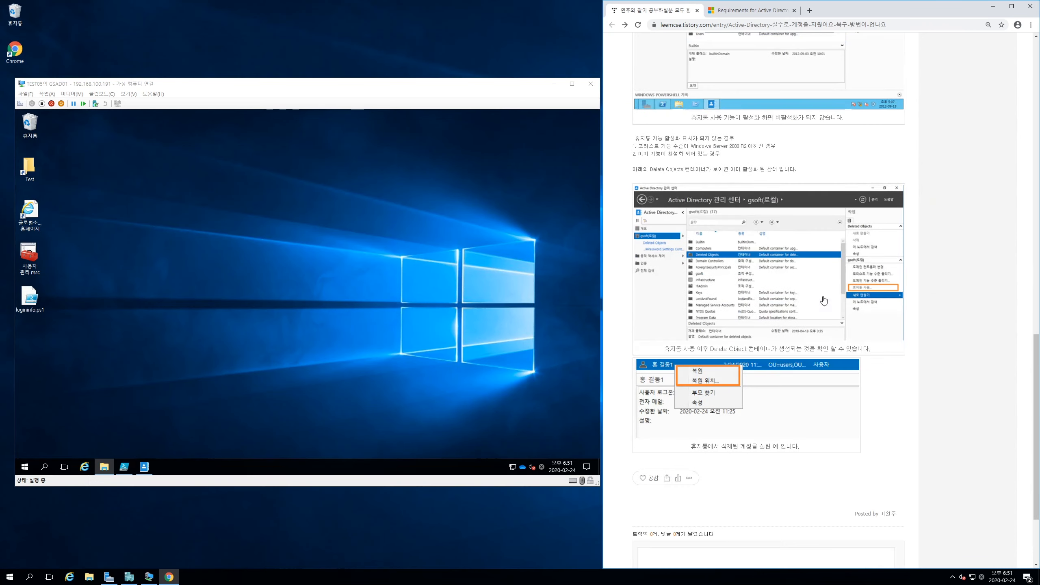
{"action": "scroll", "coordinate": [770, 293], "scroll_direction": "up", "scroll_amount": 4}
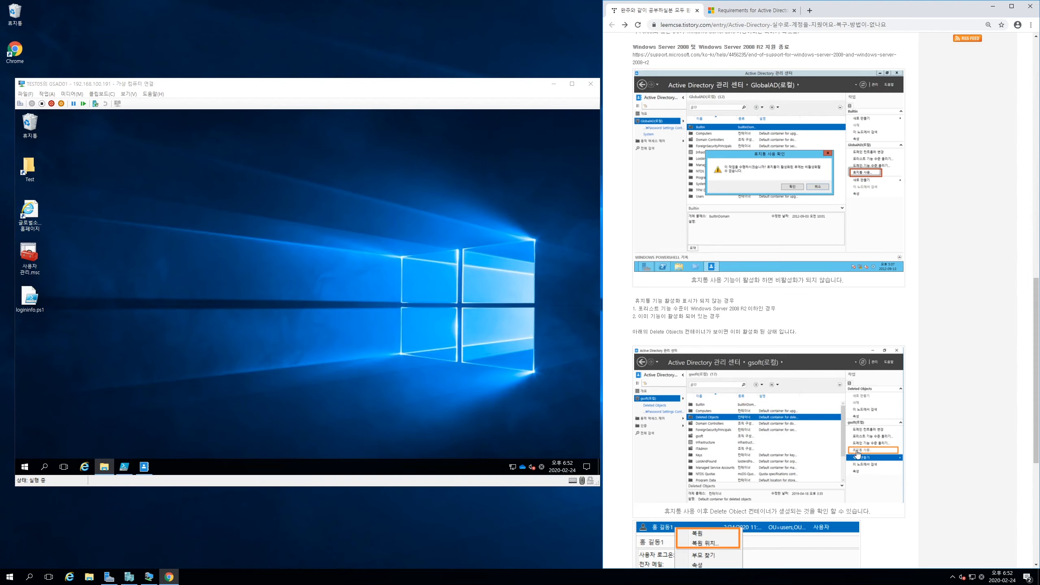
{"action": "scroll", "coordinate": [797, 318], "scroll_direction": "up", "scroll_amount": 2}
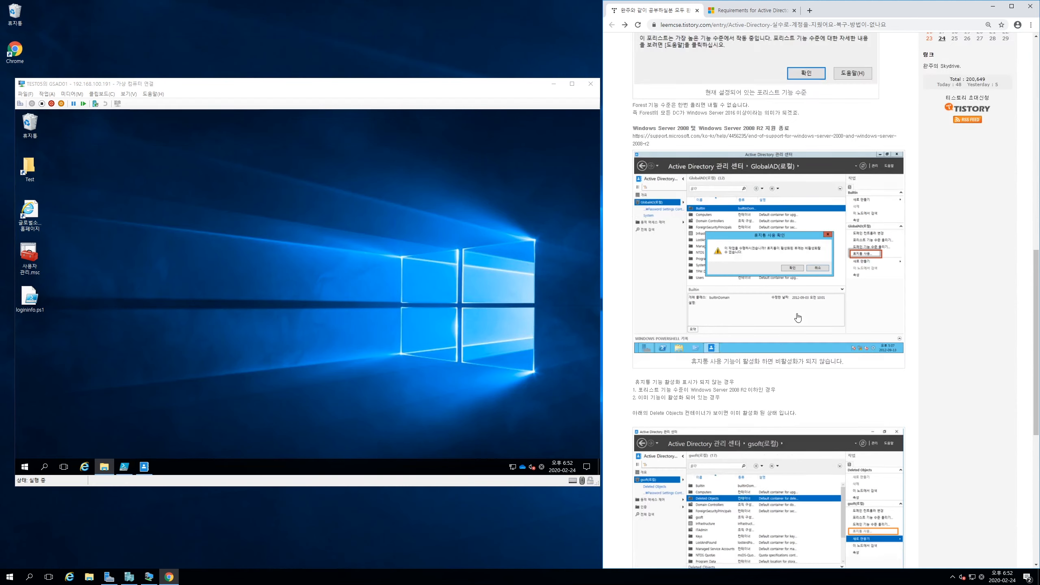
{"action": "scroll", "coordinate": [798, 318], "scroll_direction": "up", "scroll_amount": 3}
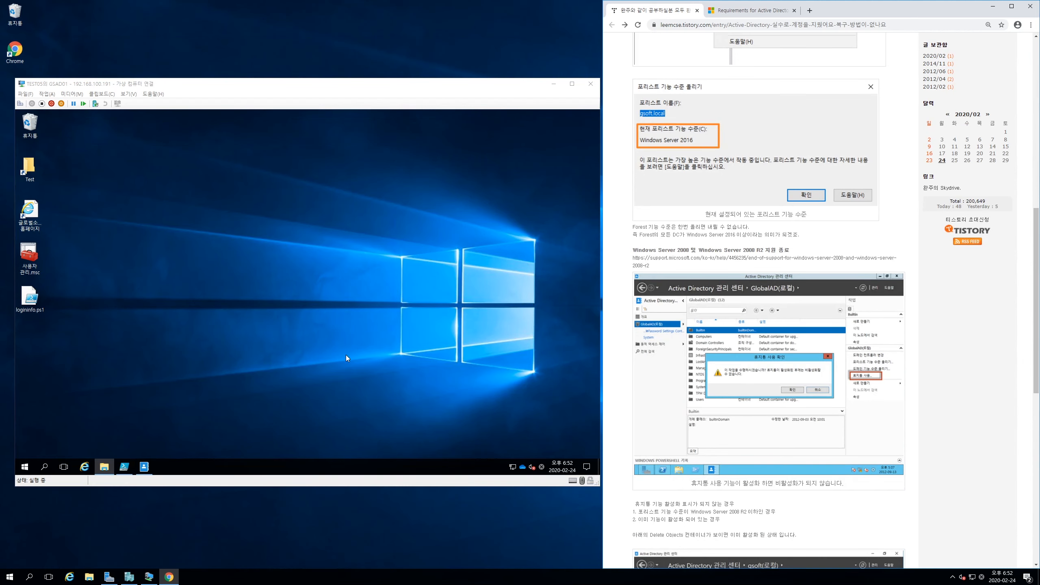